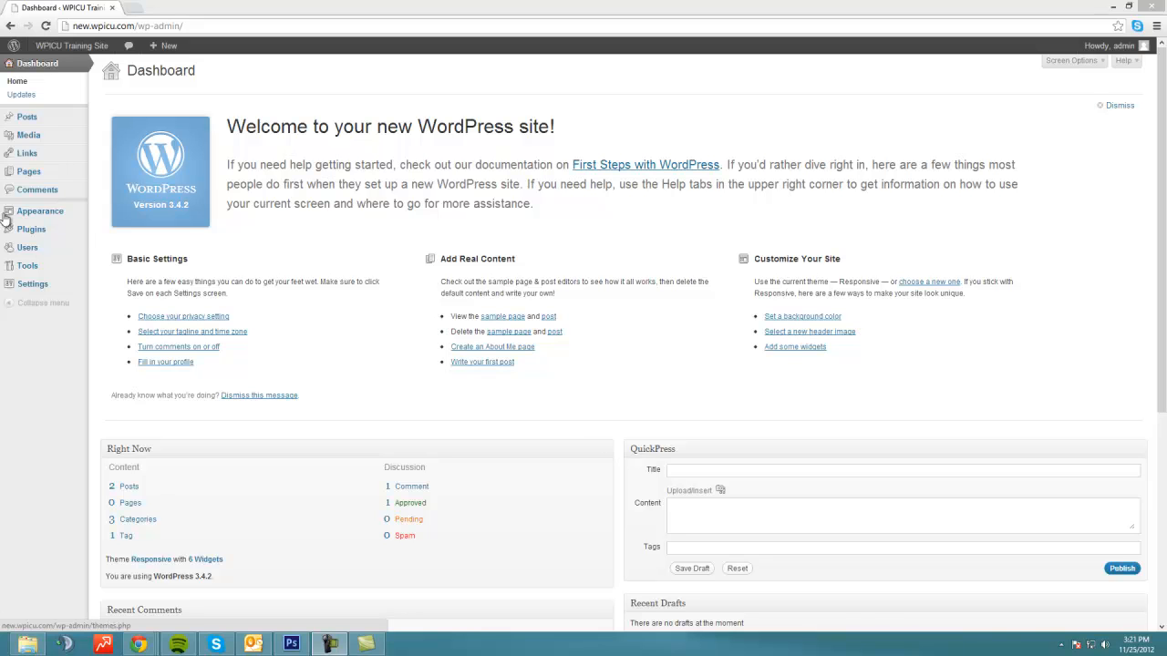
Step: Go from the Installed Plugins list to the Add New plugins page
{"action": "mouse_move", "coordinate": [31, 232]}
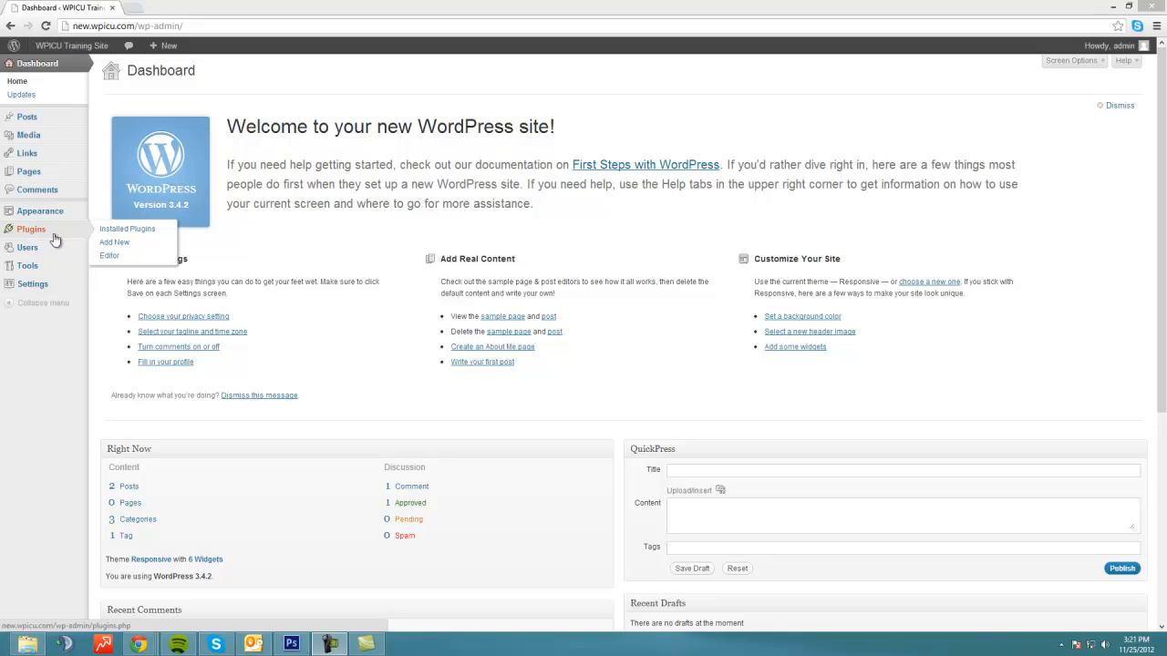
{"action": "left_click", "coordinate": [128, 231]}
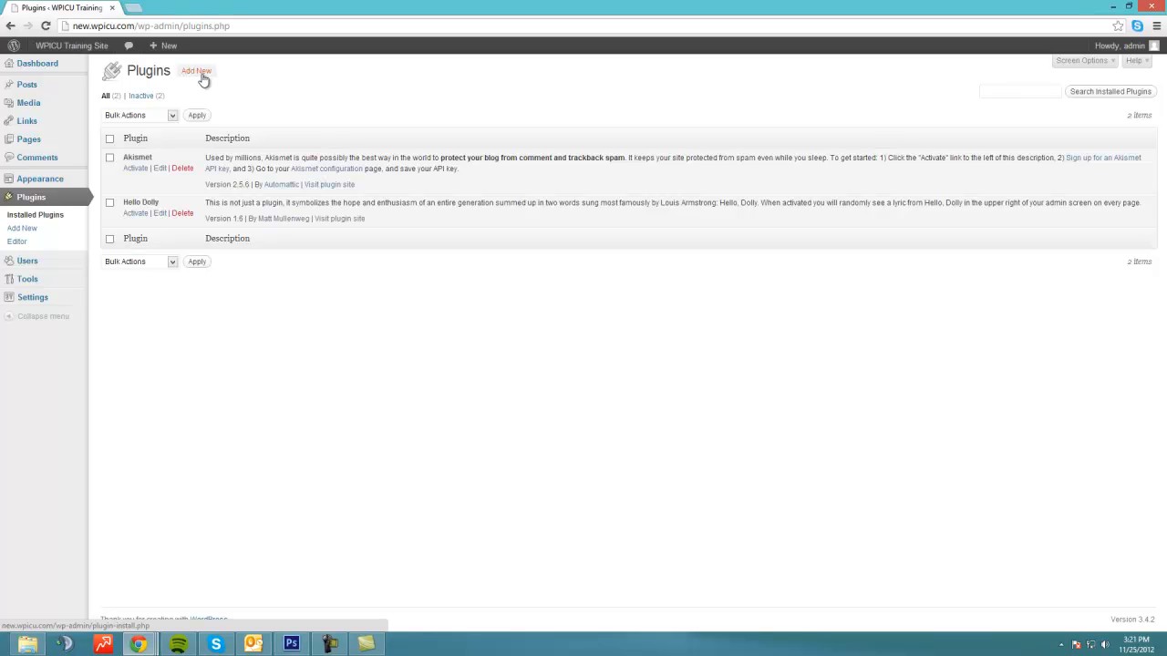
{"action": "left_click", "coordinate": [46, 233]}
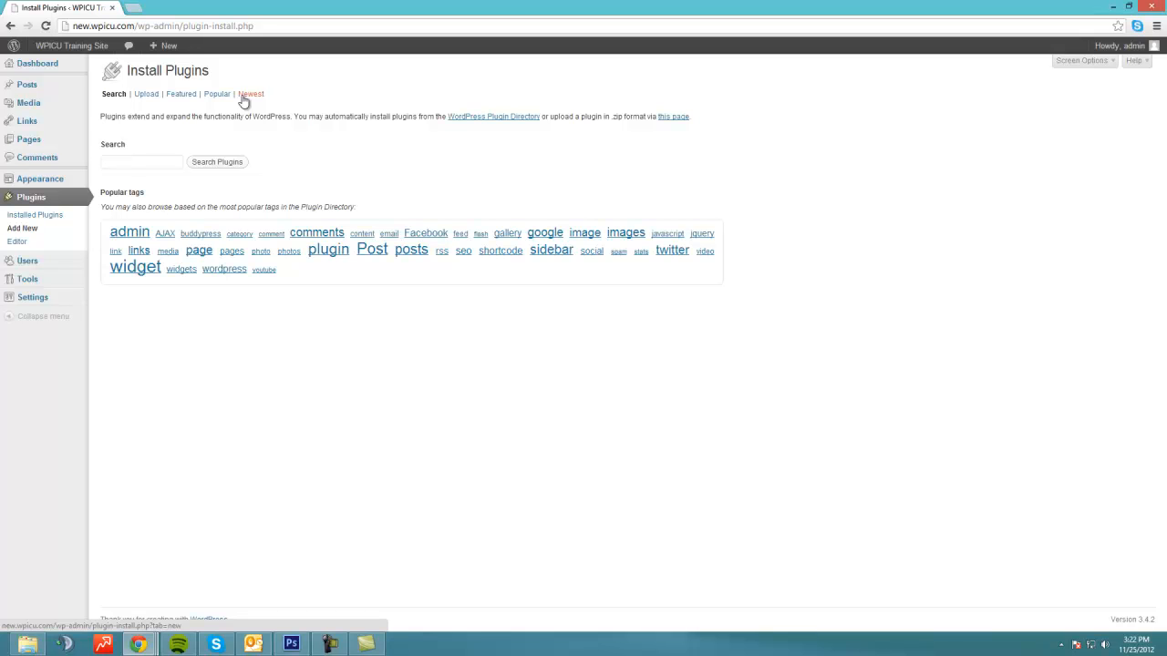
Step: Install BuddyPress 1.6.1 from the Featured plugins list, confirming the prompt
{"action": "left_click", "coordinate": [184, 95]}
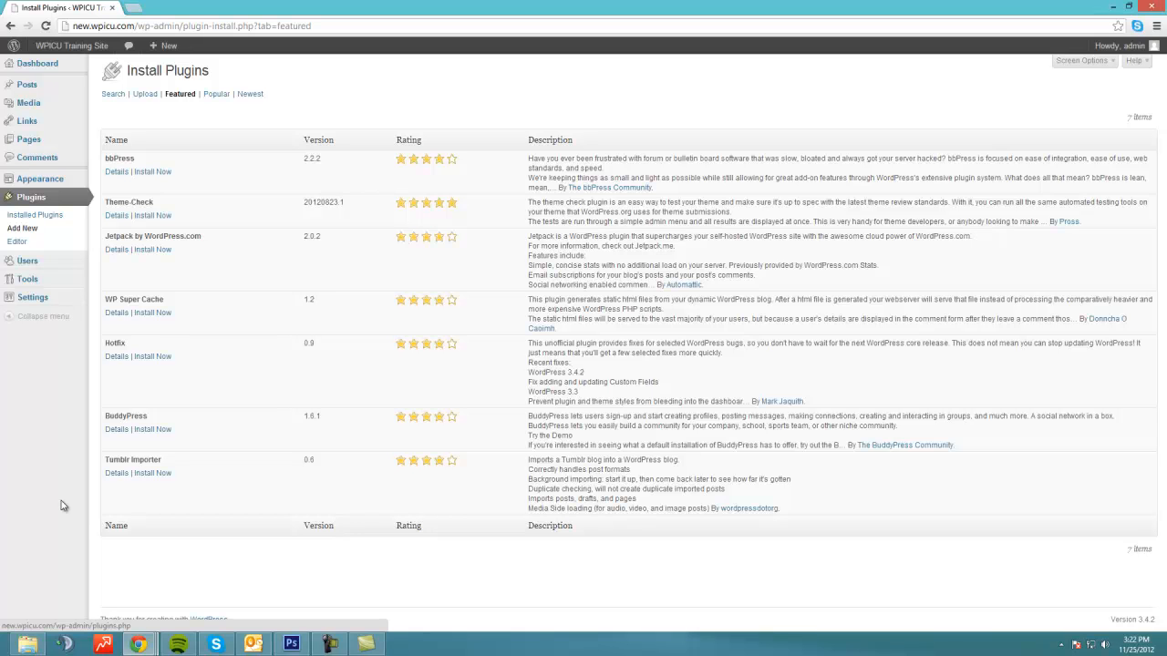
{"action": "left_click", "coordinate": [148, 432]}
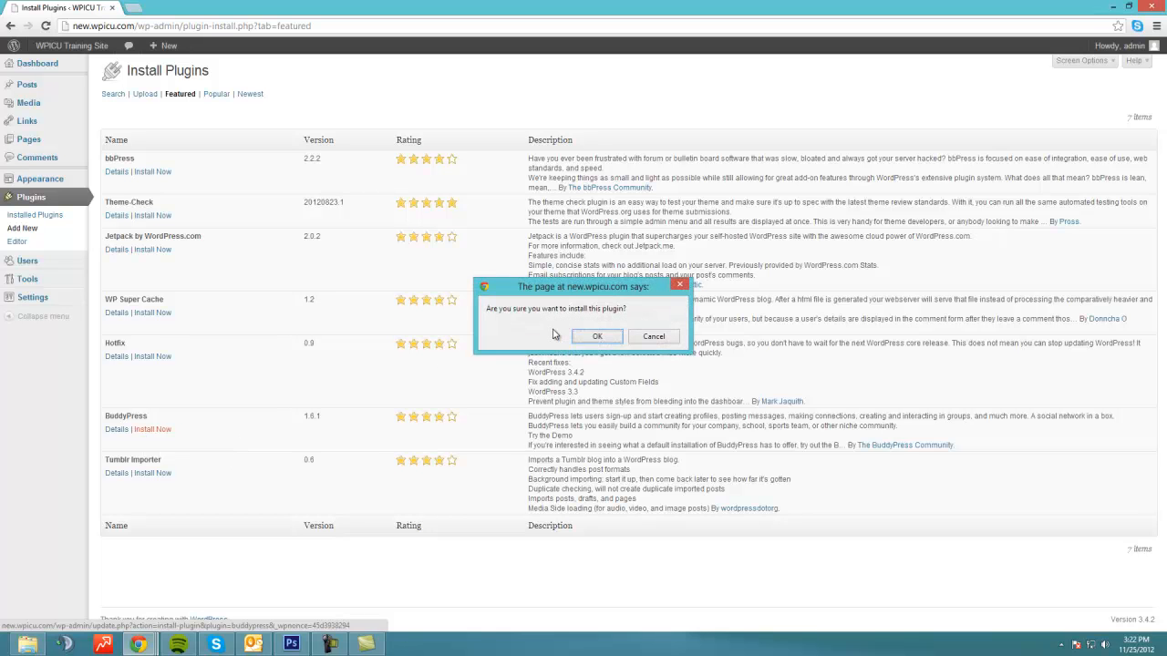
{"action": "left_click", "coordinate": [590, 339]}
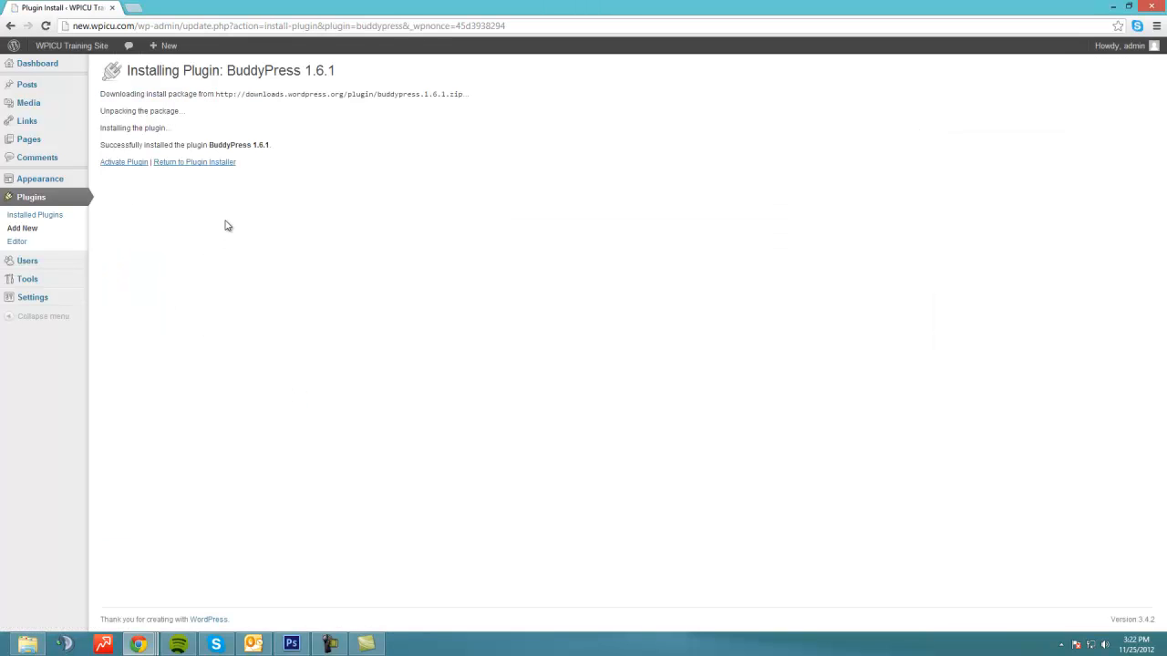
Step: Activate the newly installed BuddyPress plugin
{"action": "left_click", "coordinate": [114, 162]}
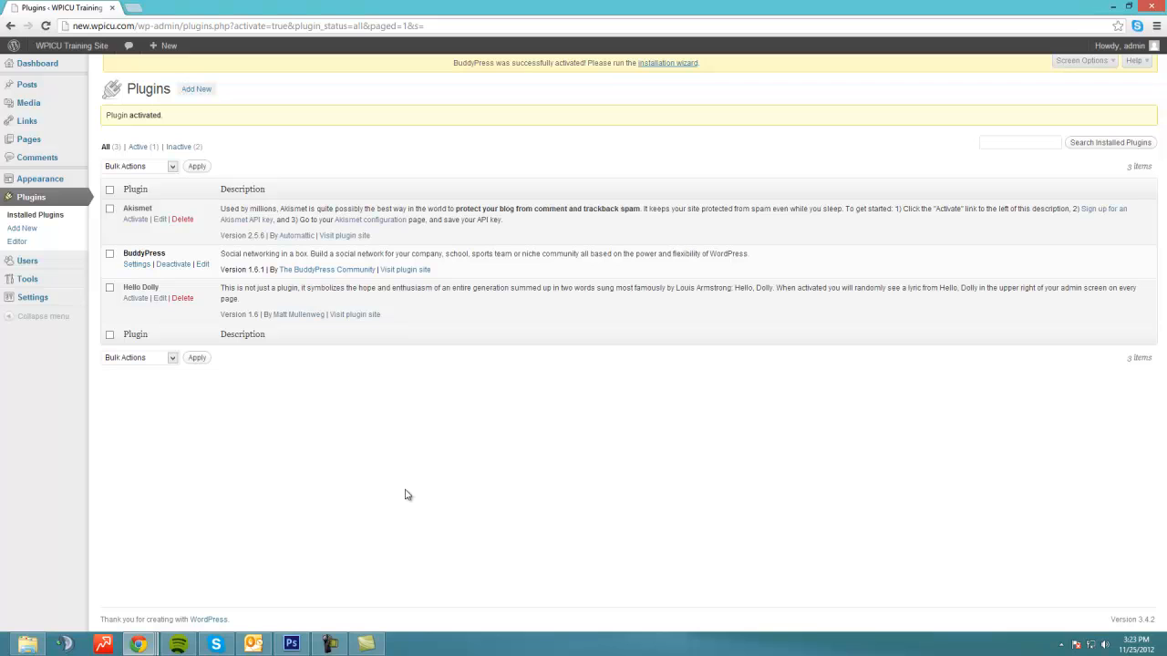
{"action": "left_click_drag", "start_coordinate": [453, 63], "coordinate": [478, 67]}
{"action": "left_click", "coordinate": [591, 93]}
Step: Run the BuddyPress wizard, keeping all components, auto-created pages, permalinks and default theme
{"action": "left_click", "coordinate": [661, 64]}
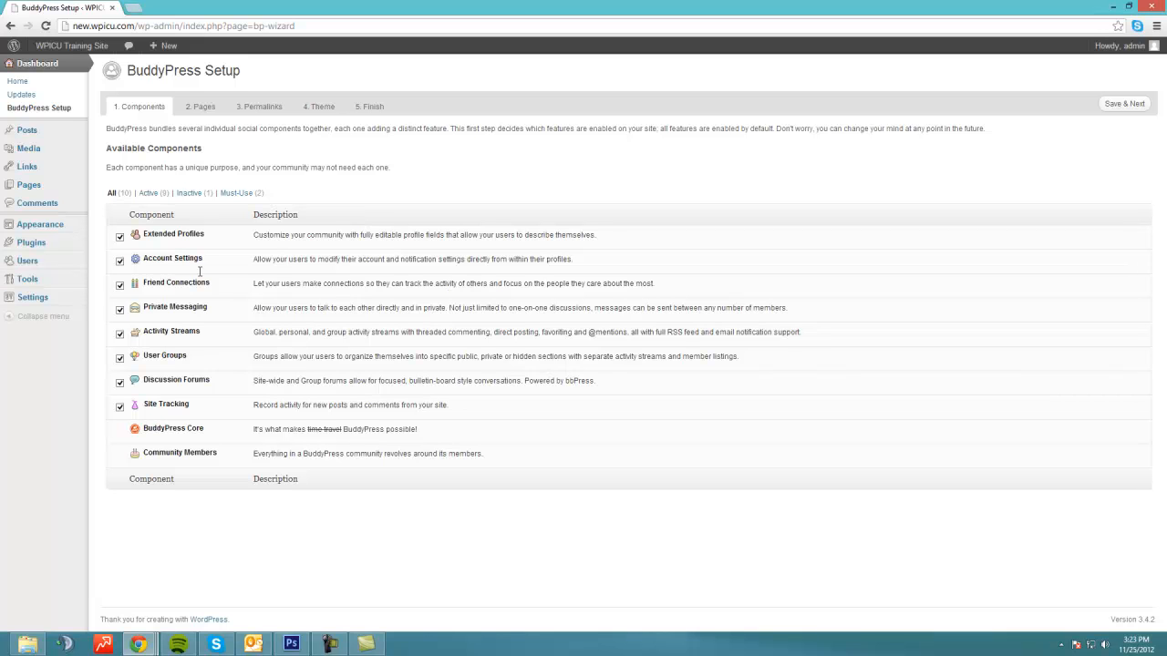
{"action": "left_click", "coordinate": [1124, 103]}
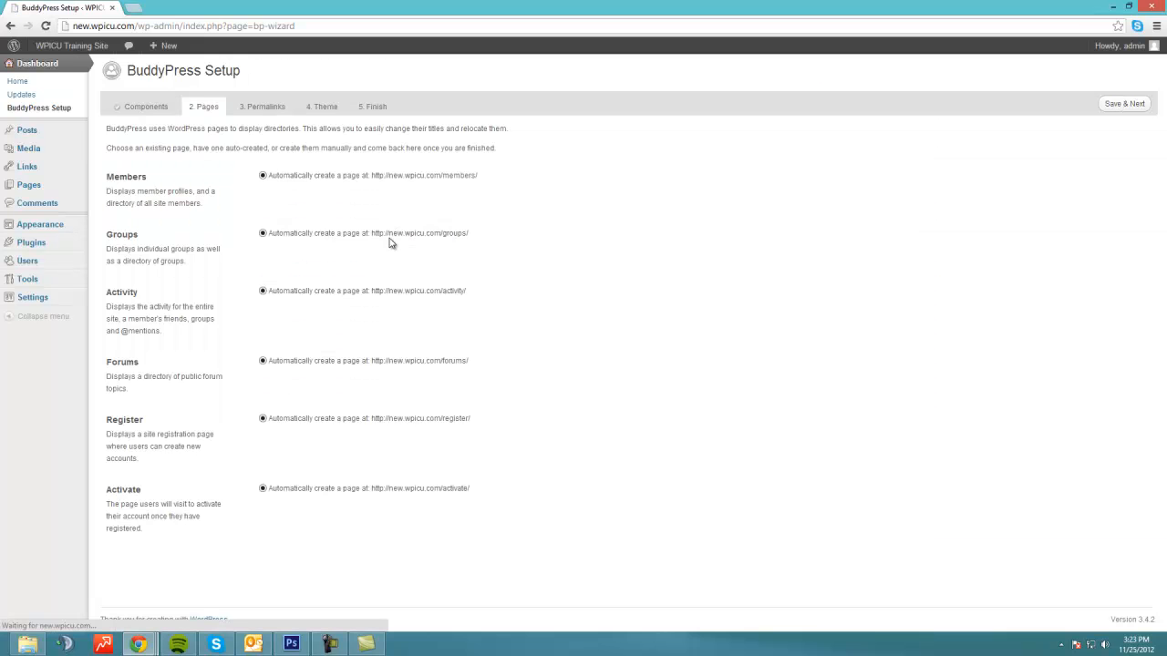
{"action": "left_click", "coordinate": [1121, 103]}
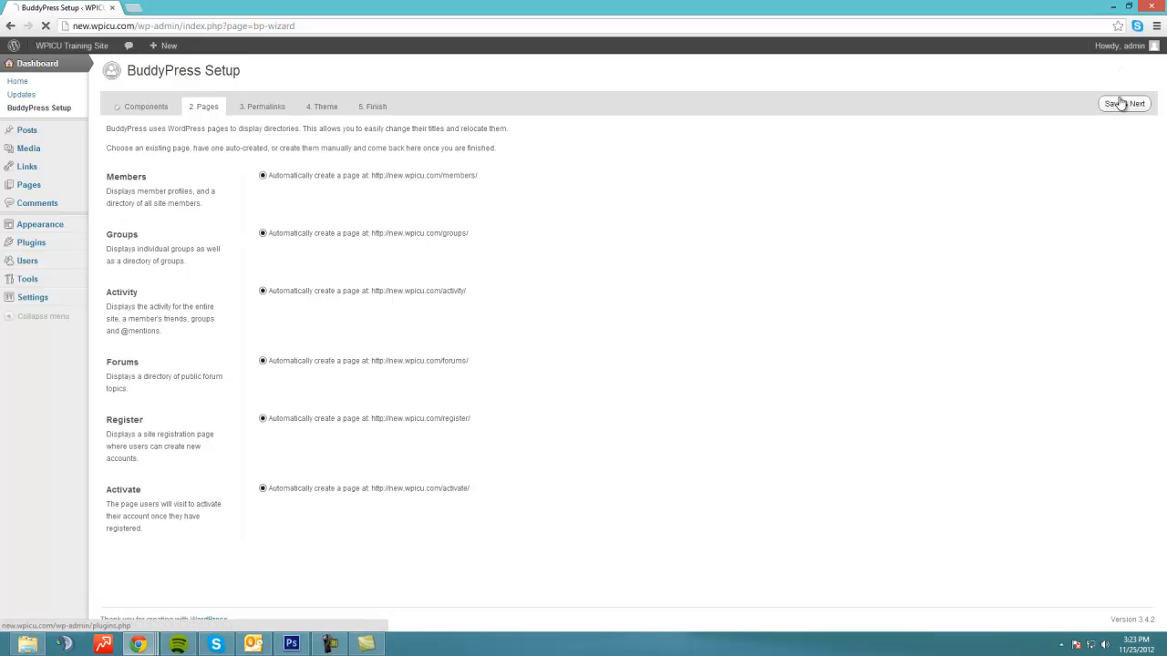
{"action": "left_click", "coordinate": [1117, 104]}
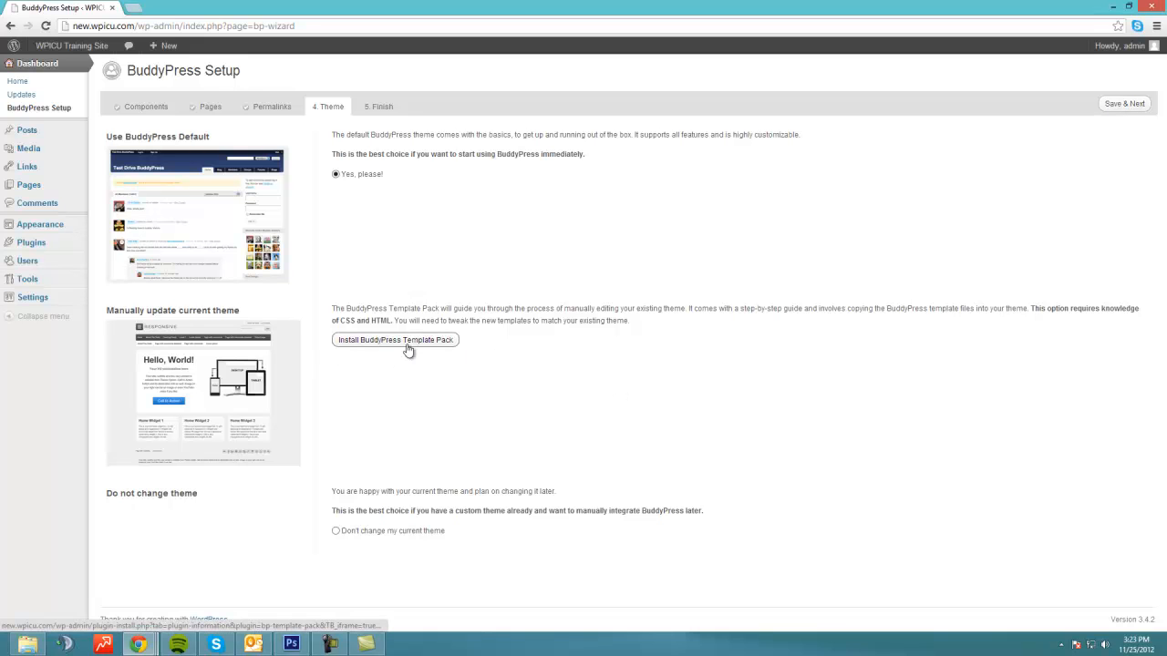
{"action": "left_click", "coordinate": [1130, 104]}
{"action": "left_click", "coordinate": [1106, 109]}
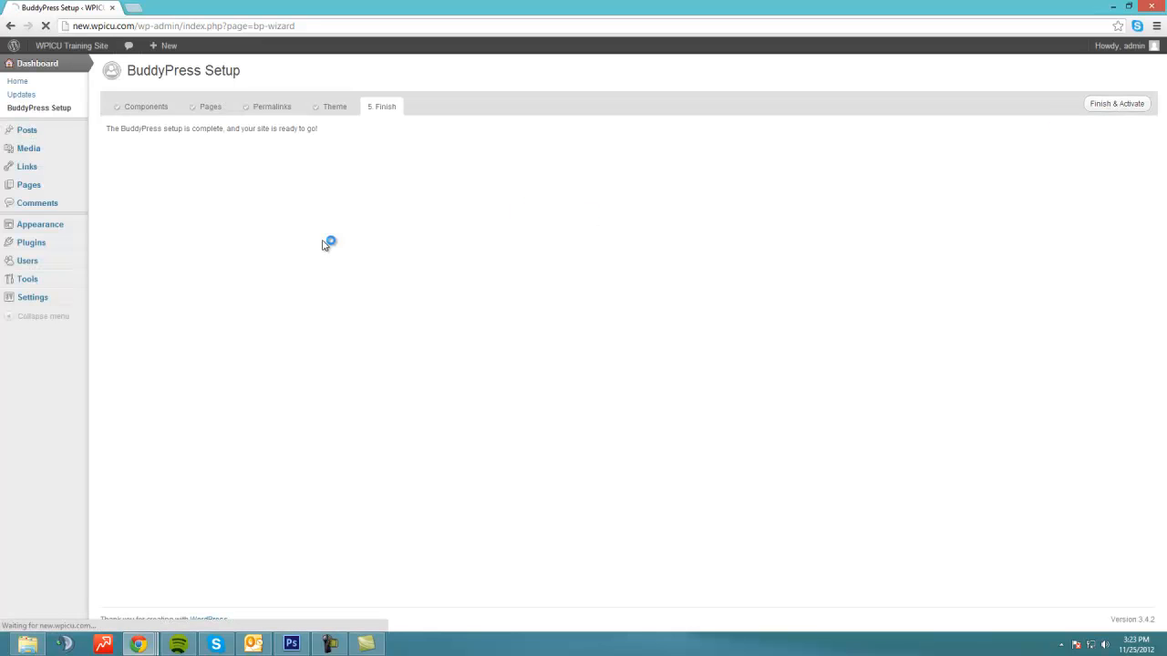
Step: Open the public site in a new tab and view the Activity, Groups and Members pages
{"action": "right_click", "coordinate": [73, 65]}
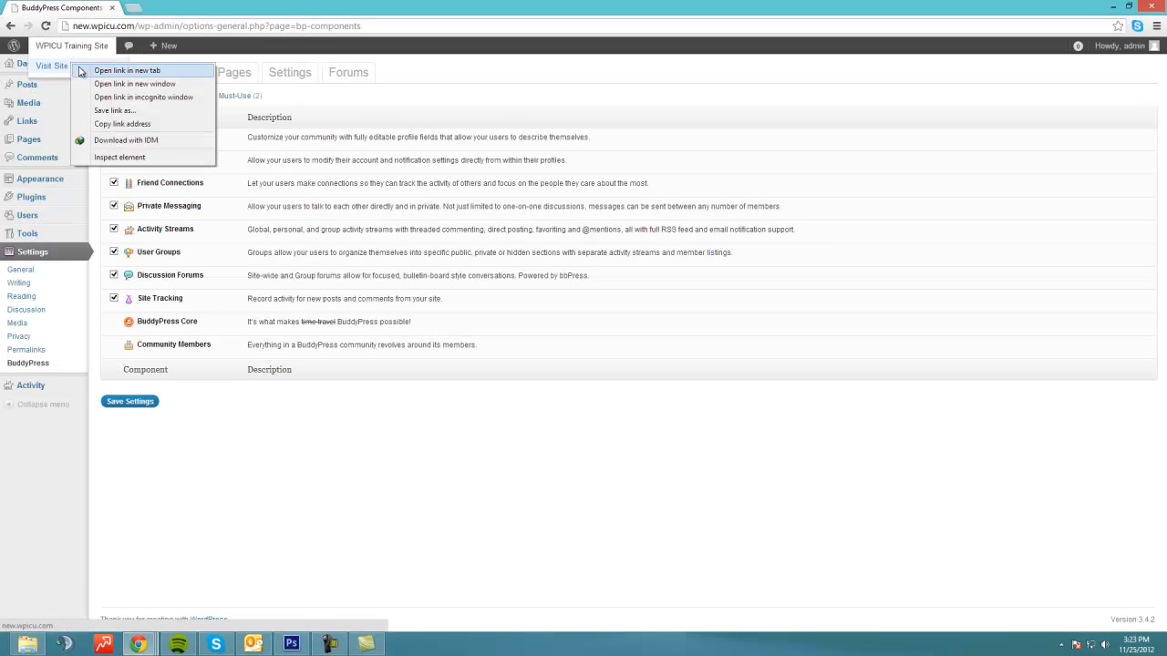
{"action": "left_click", "coordinate": [82, 70]}
{"action": "left_click", "coordinate": [156, 7]}
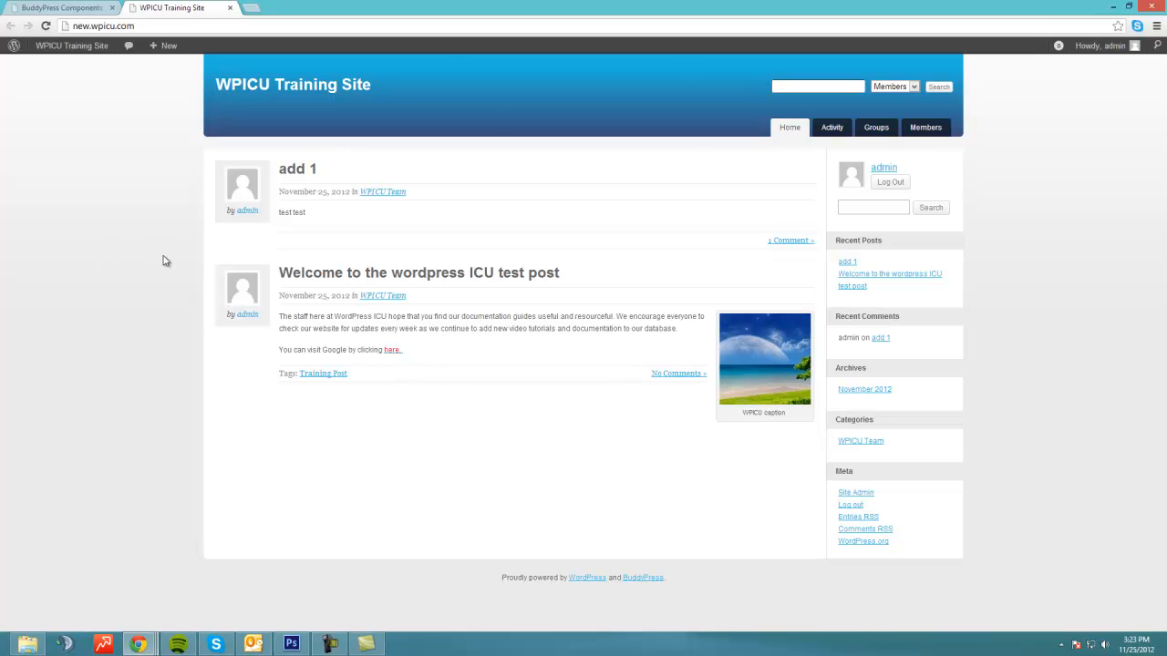
{"action": "left_click", "coordinate": [42, 6]}
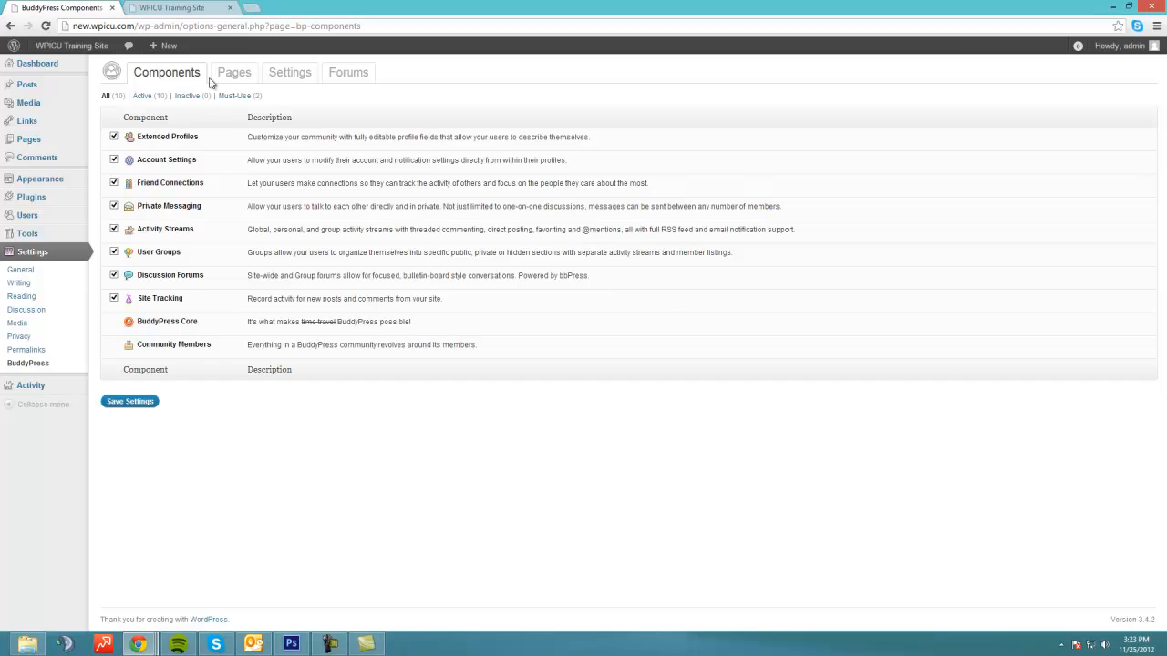
{"action": "left_click", "coordinate": [185, 7]}
{"action": "left_click", "coordinate": [844, 128]}
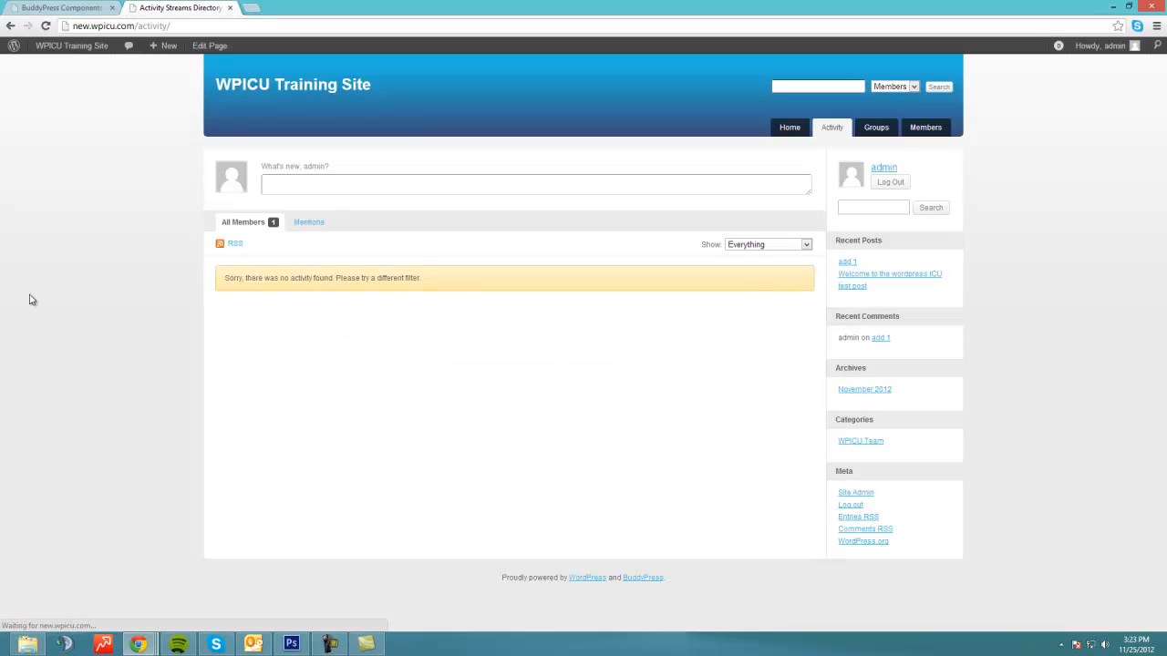
{"action": "left_click", "coordinate": [882, 129]}
{"action": "left_click", "coordinate": [924, 135]}
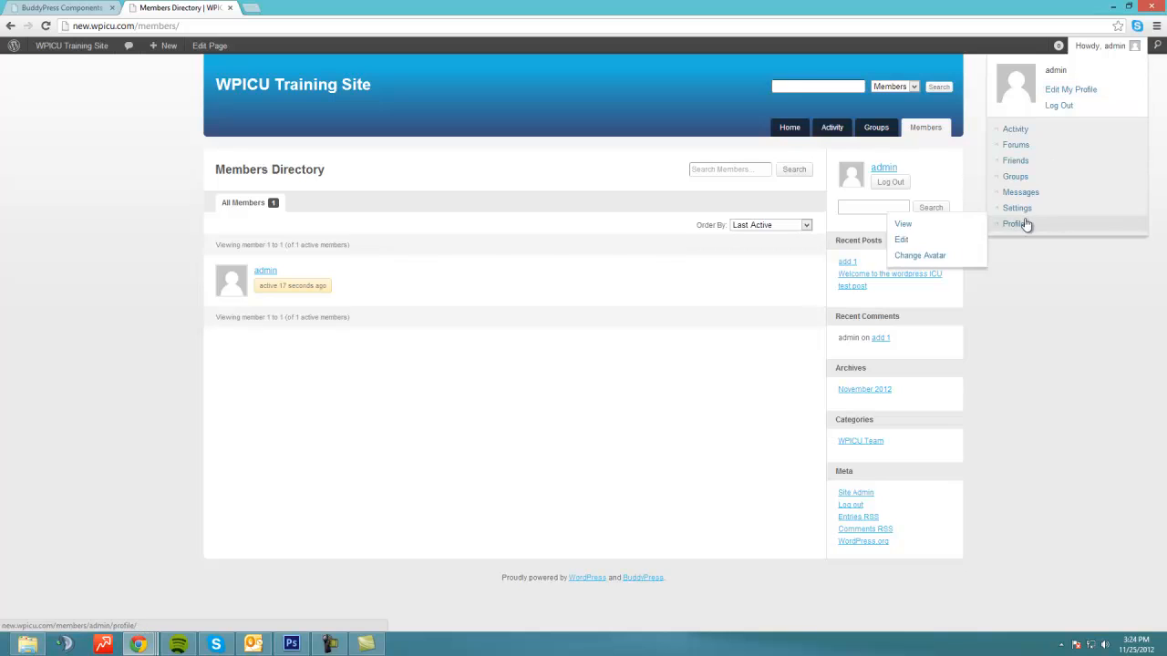
Step: Log out and open the Create an Account registration page
{"action": "left_click", "coordinate": [1063, 106]}
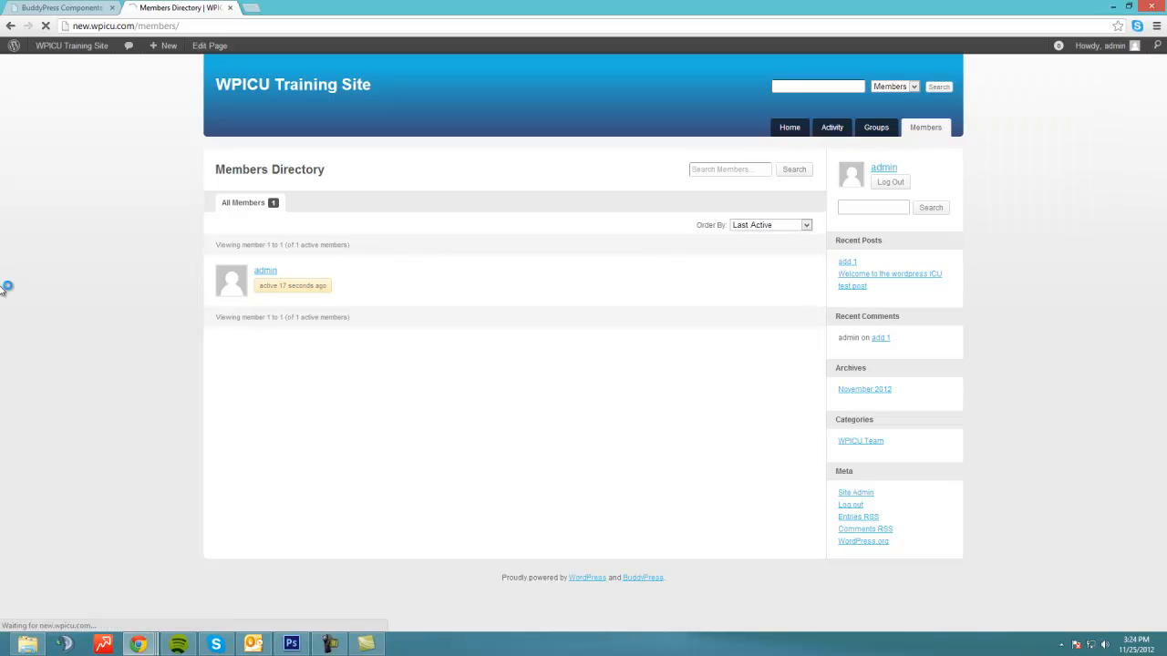
{"action": "left_click", "coordinate": [527, 338]}
{"action": "scroll", "coordinate": [8, 364], "scroll_direction": "down", "scroll_amount": 1}
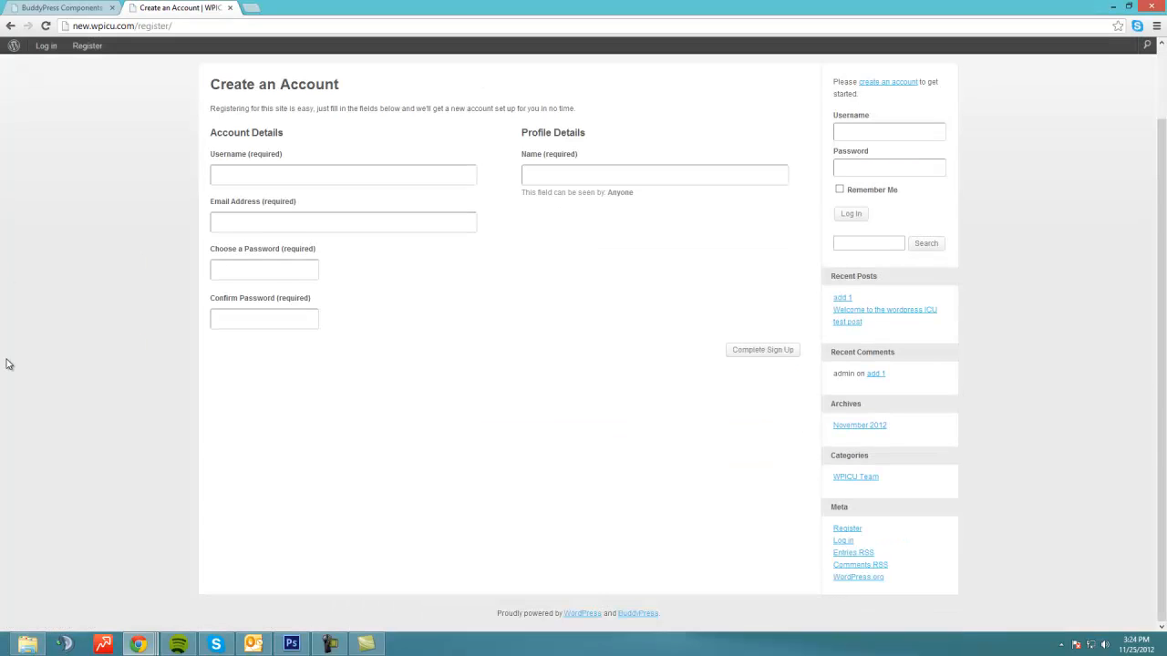
{"action": "scroll", "coordinate": [12, 388], "scroll_direction": "up", "scroll_amount": 1}
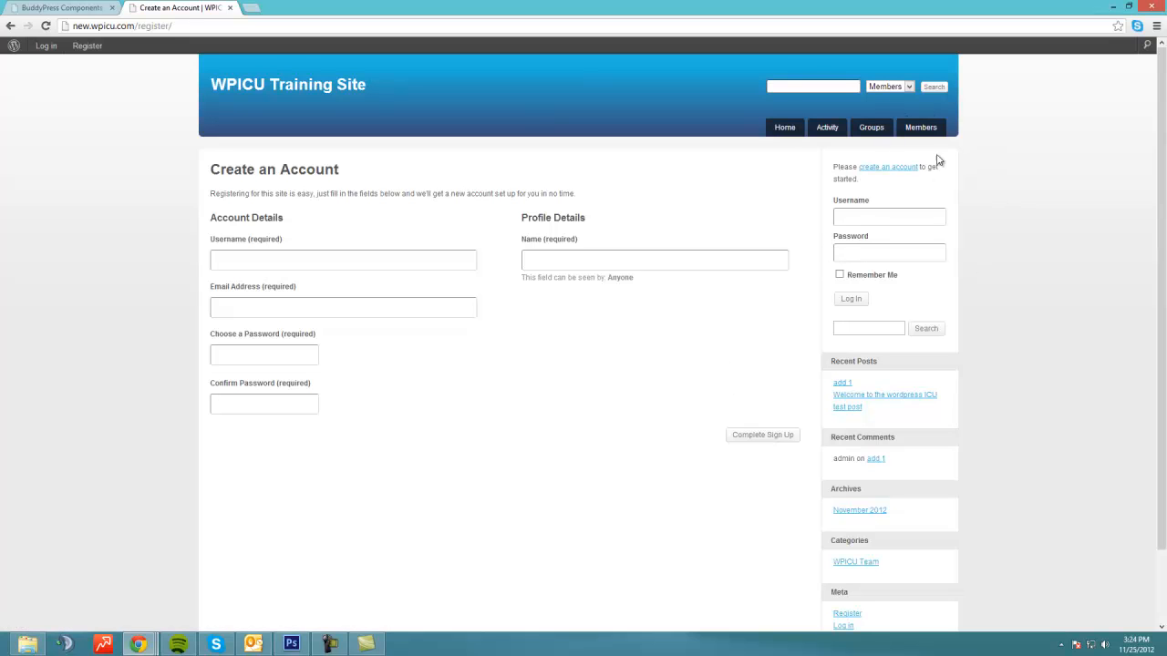
Step: Log back in with the administrator username and password
{"action": "left_click", "coordinate": [46, 45]}
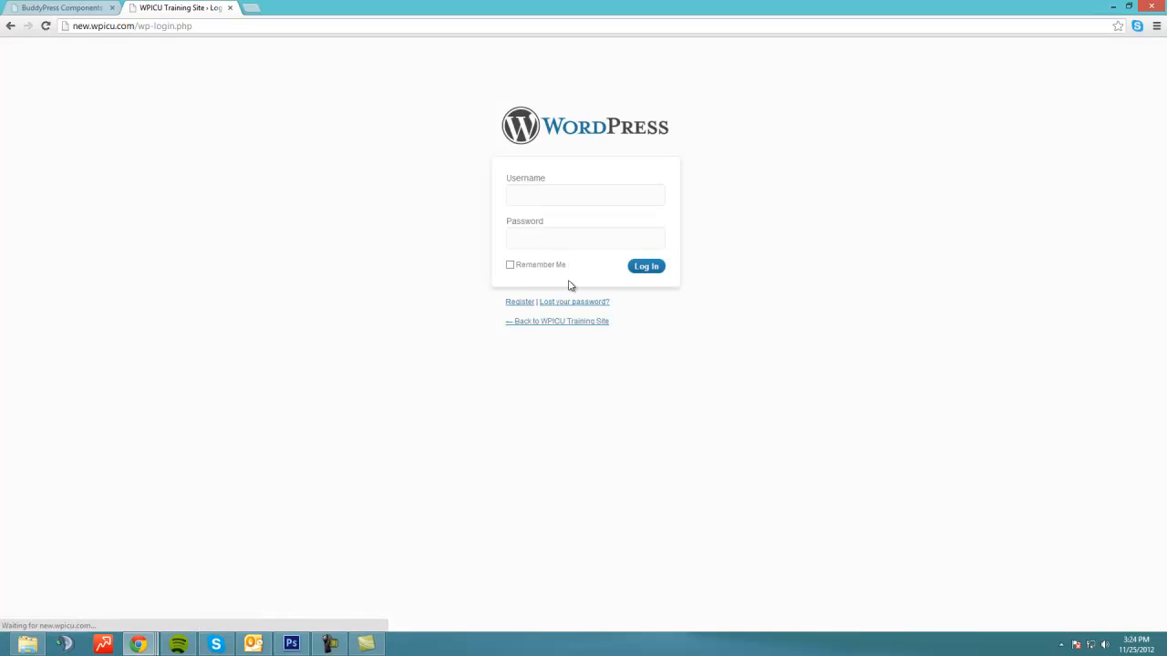
{"action": "type", "text": "admin"}
{"action": "key", "text": "Tab"}
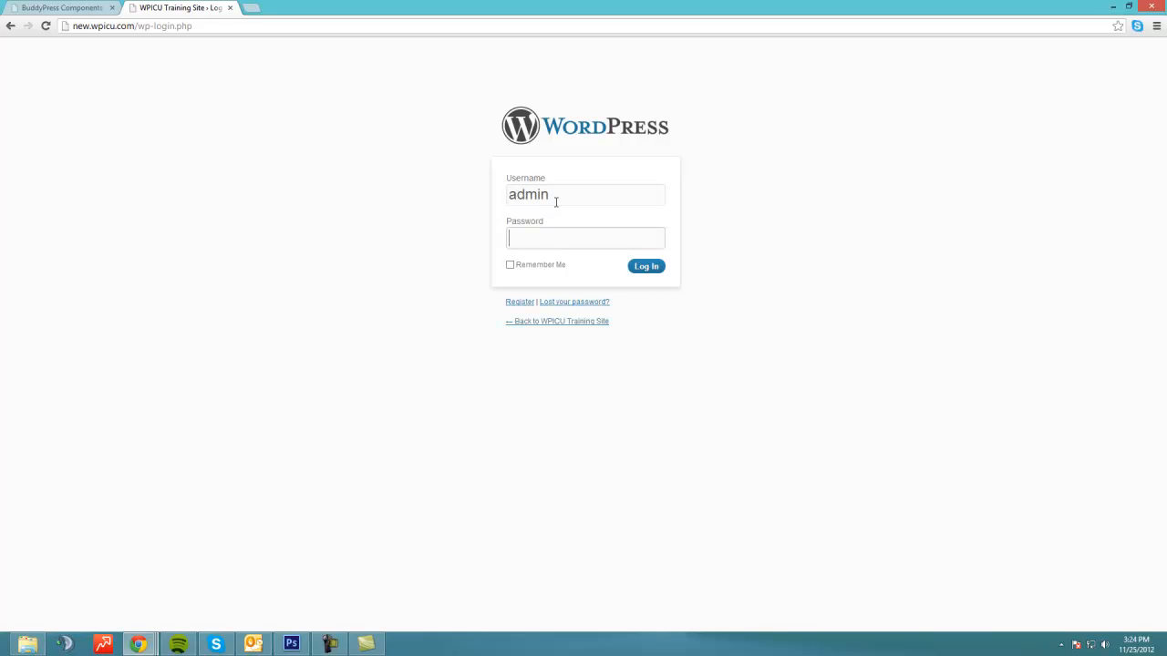
{"action": "type", "text": "••••••••"}
{"action": "key", "text": "Return"}
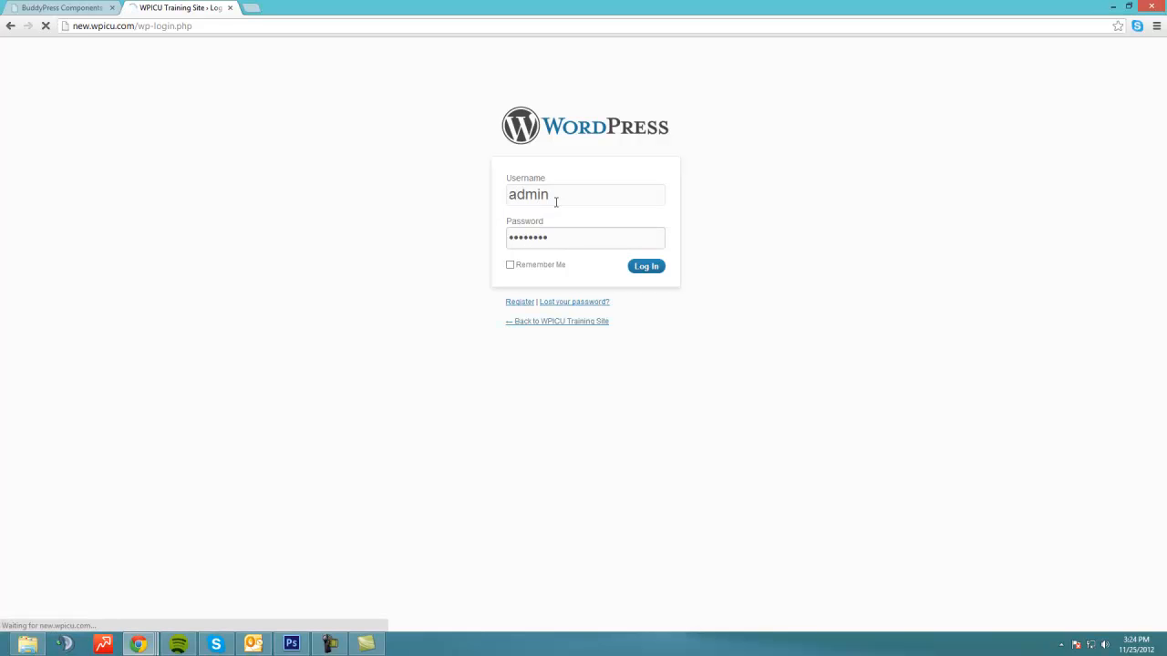
Step: Open the BuddyPress Components settings from the Plugins list in a new tab
{"action": "left_click", "coordinate": [35, 247]}
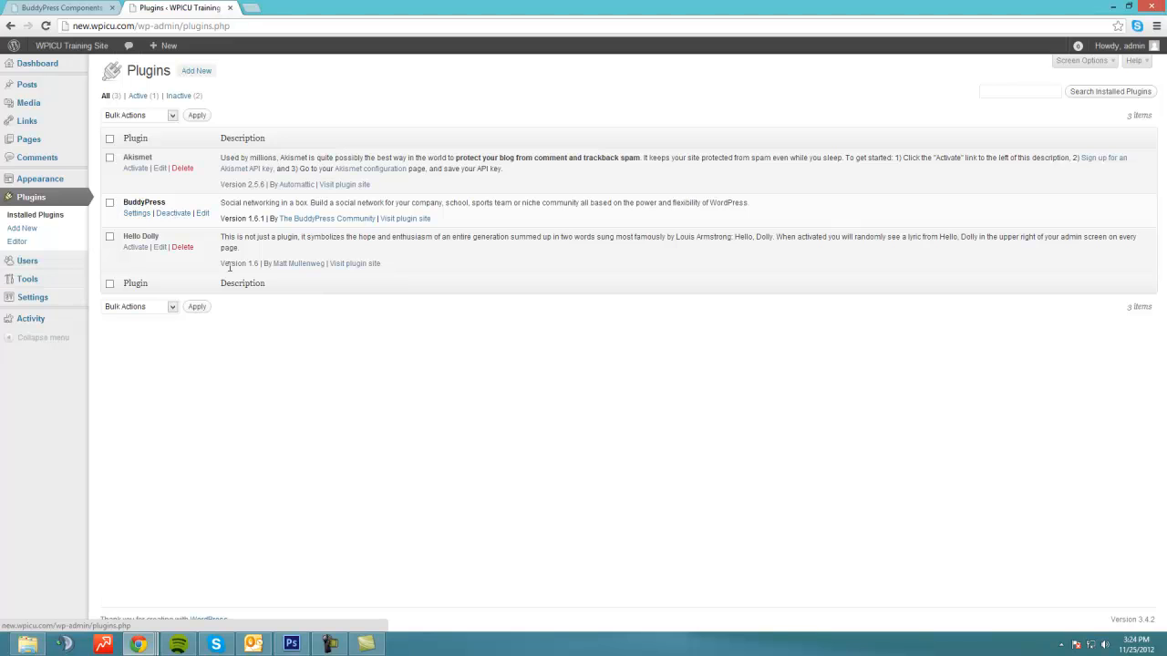
{"action": "right_click", "coordinate": [137, 218]}
{"action": "left_click", "coordinate": [173, 224]}
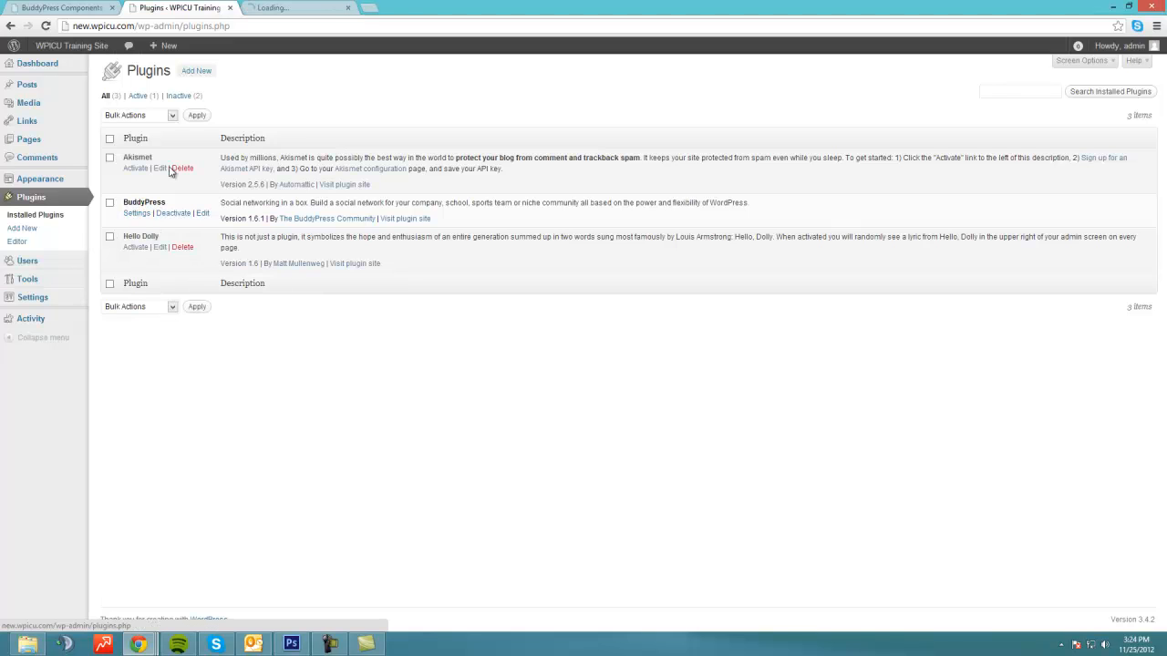
{"action": "left_click", "coordinate": [274, 10]}
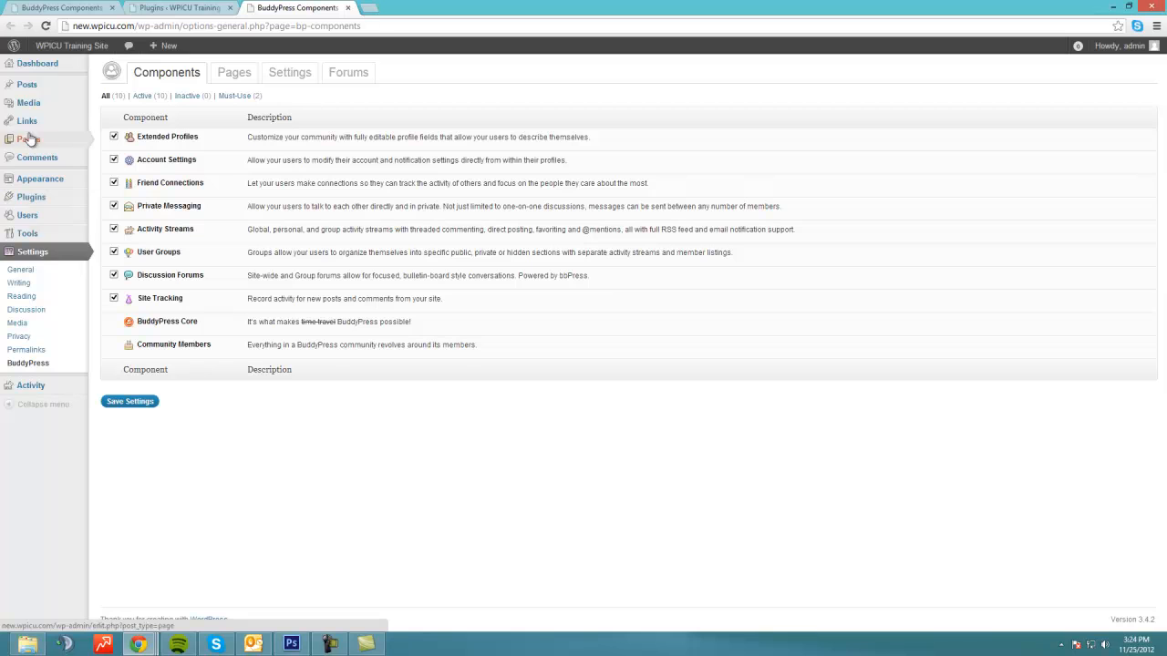
{"action": "mouse_move", "coordinate": [15, 224]}
Step: Search the plugin directory for 'disable comments' from the Add New page
{"action": "mouse_move", "coordinate": [30, 200]}
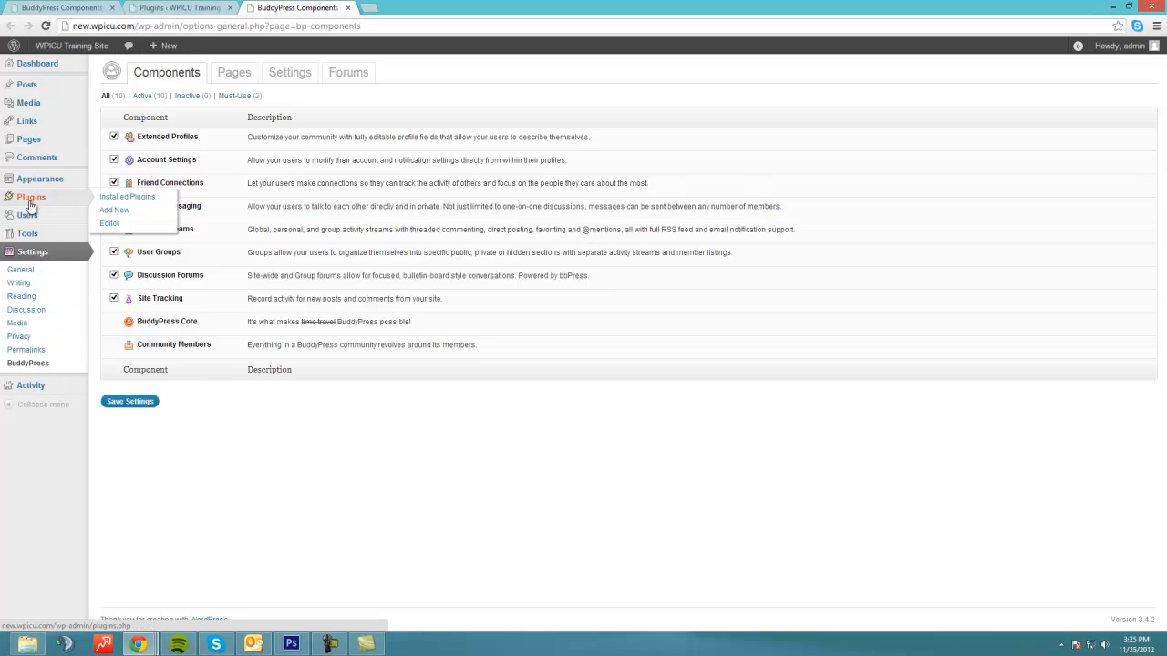
{"action": "left_click", "coordinate": [127, 210]}
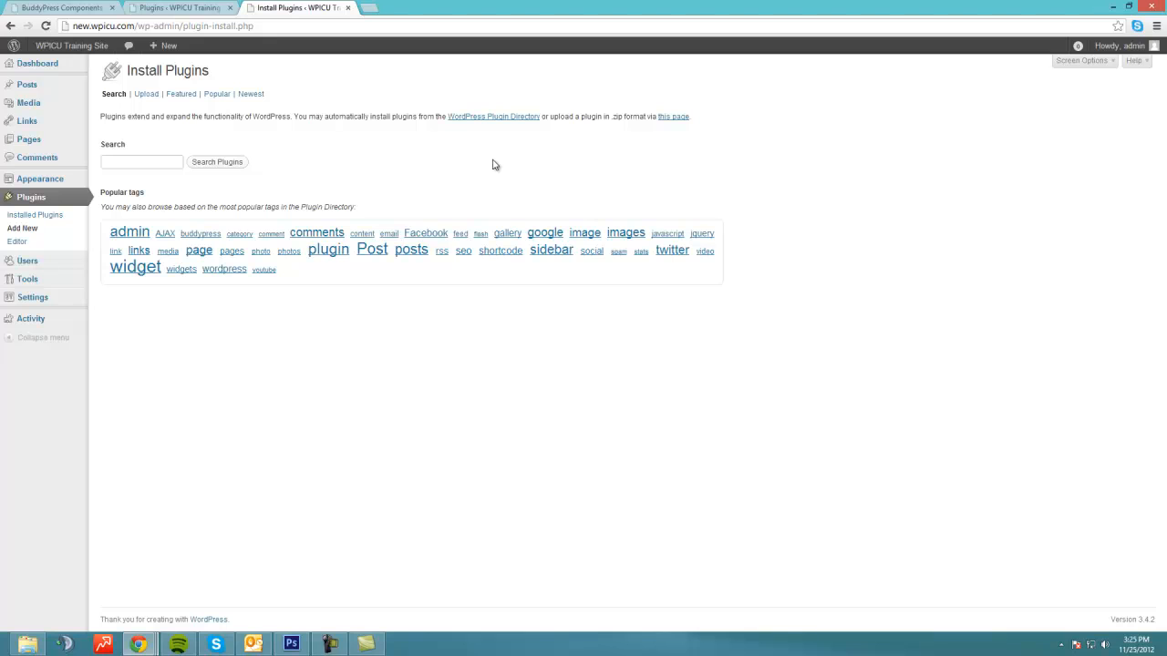
{"action": "type", "text": "d"}
{"action": "key", "text": "Down"}
{"action": "key", "text": "Return"}
{"action": "left_click", "coordinate": [219, 161]}
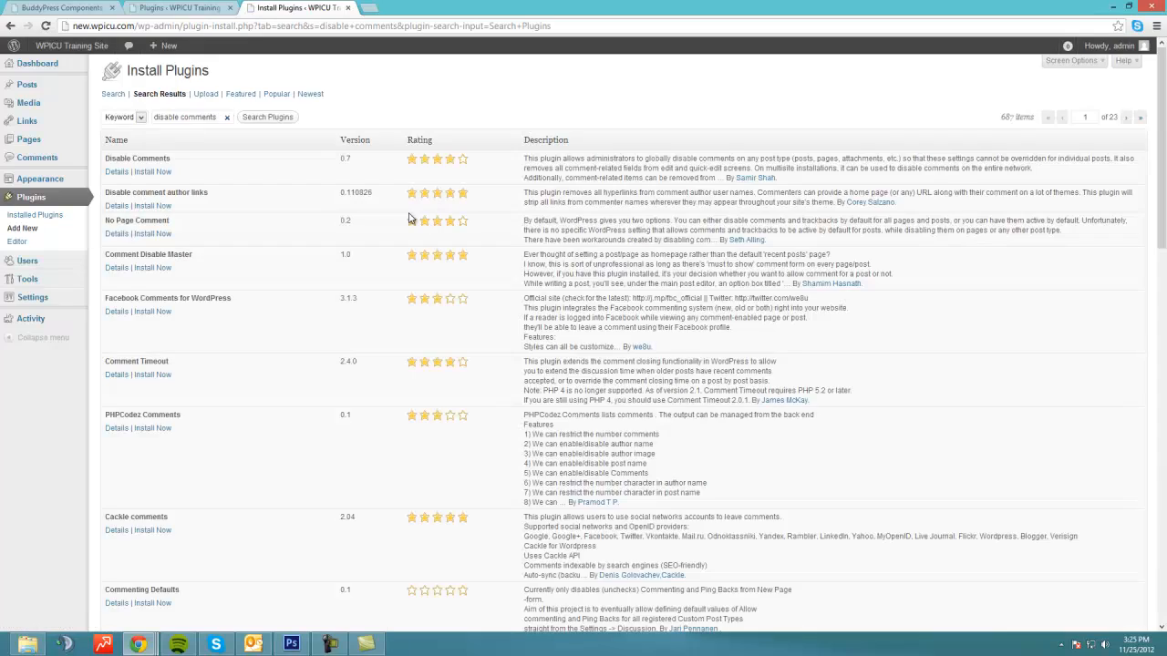
{"action": "scroll", "coordinate": [182, 195], "scroll_direction": "down", "scroll_amount": 4}
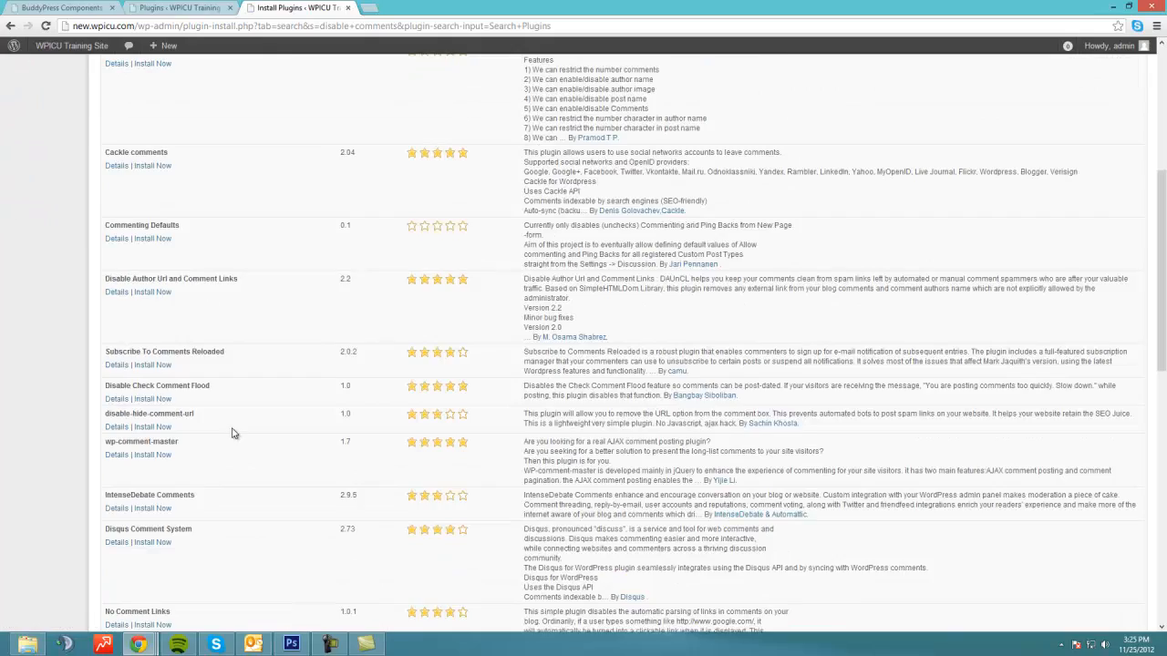
{"action": "scroll", "coordinate": [234, 435], "scroll_direction": "up", "scroll_amount": 3}
{"action": "scroll", "coordinate": [237, 425], "scroll_direction": "up", "scroll_amount": 1}
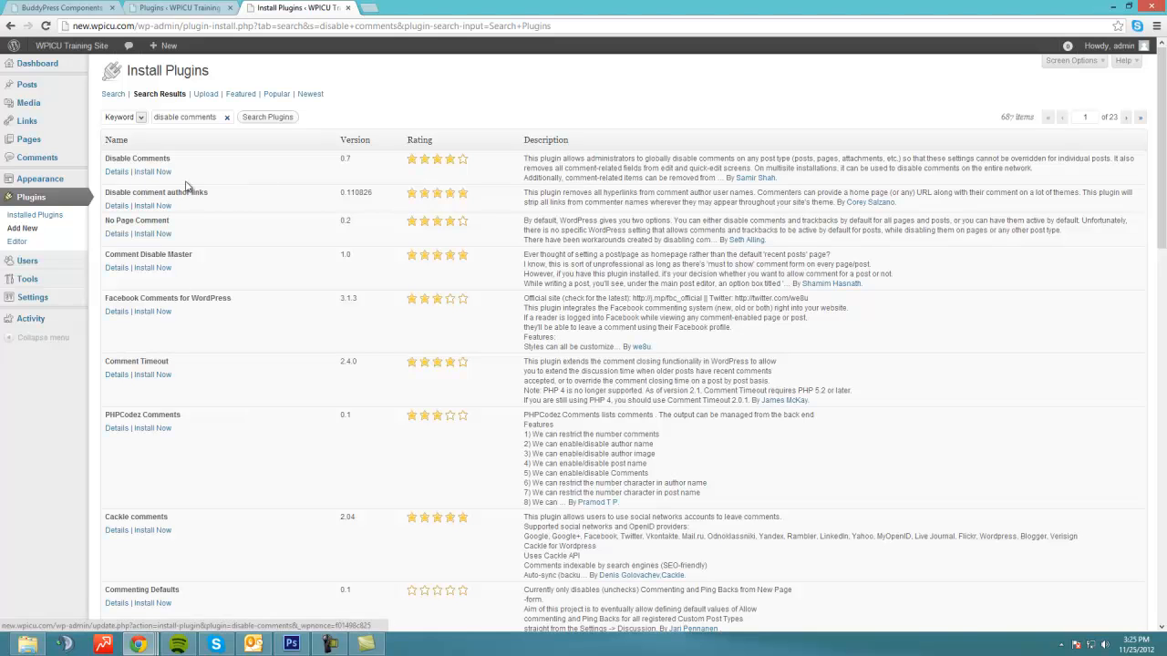
Step: Start installing the Disable Comments plugin from the search results
{"action": "left_click_drag", "start_coordinate": [110, 158], "coordinate": [689, 161]}
{"action": "left_click", "coordinate": [690, 169]}
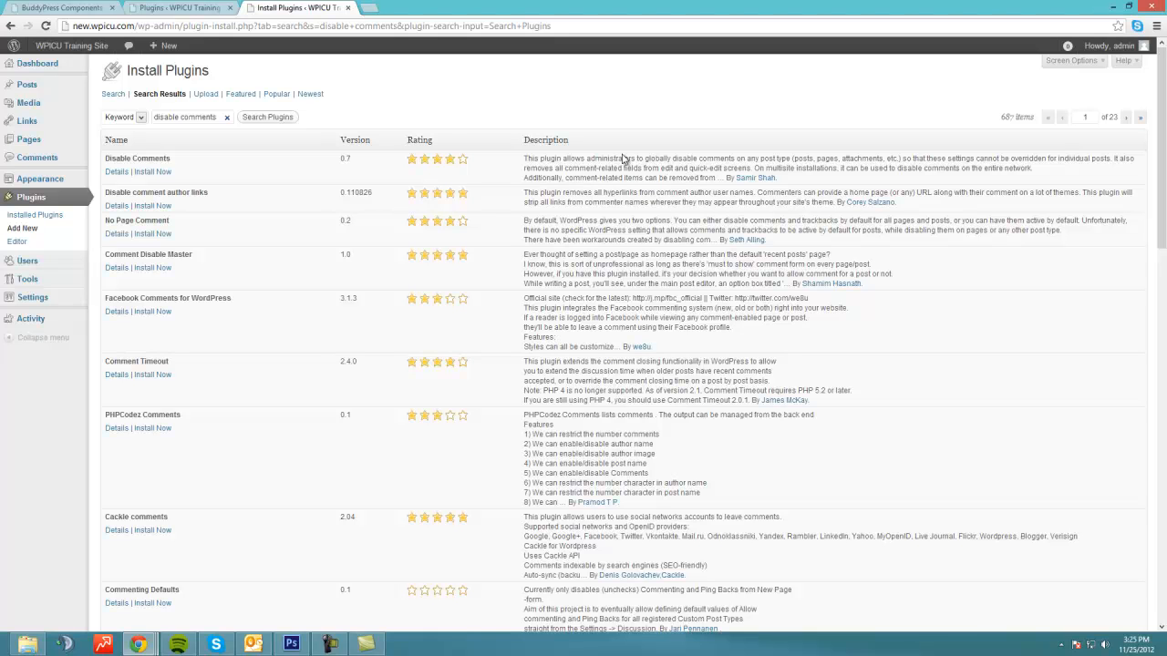
{"action": "left_click", "coordinate": [153, 171]}
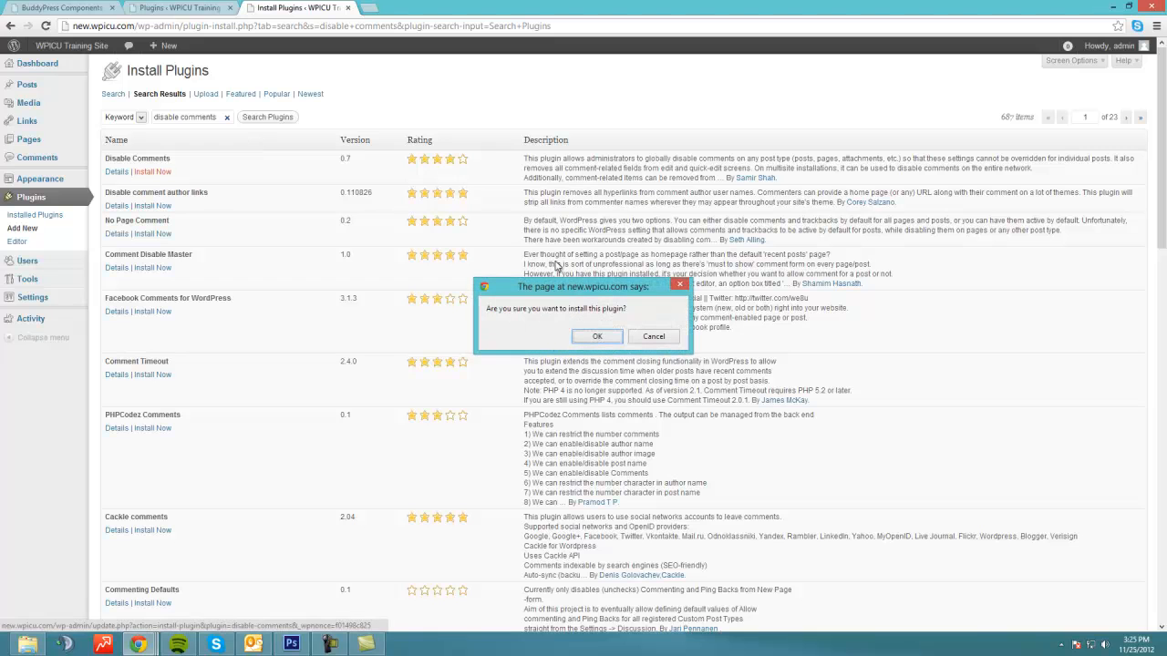
Step: Confirm the Disable Comments 0.7 installation and activate the plugin
{"action": "left_click", "coordinate": [597, 336]}
{"action": "left_click", "coordinate": [128, 162]}
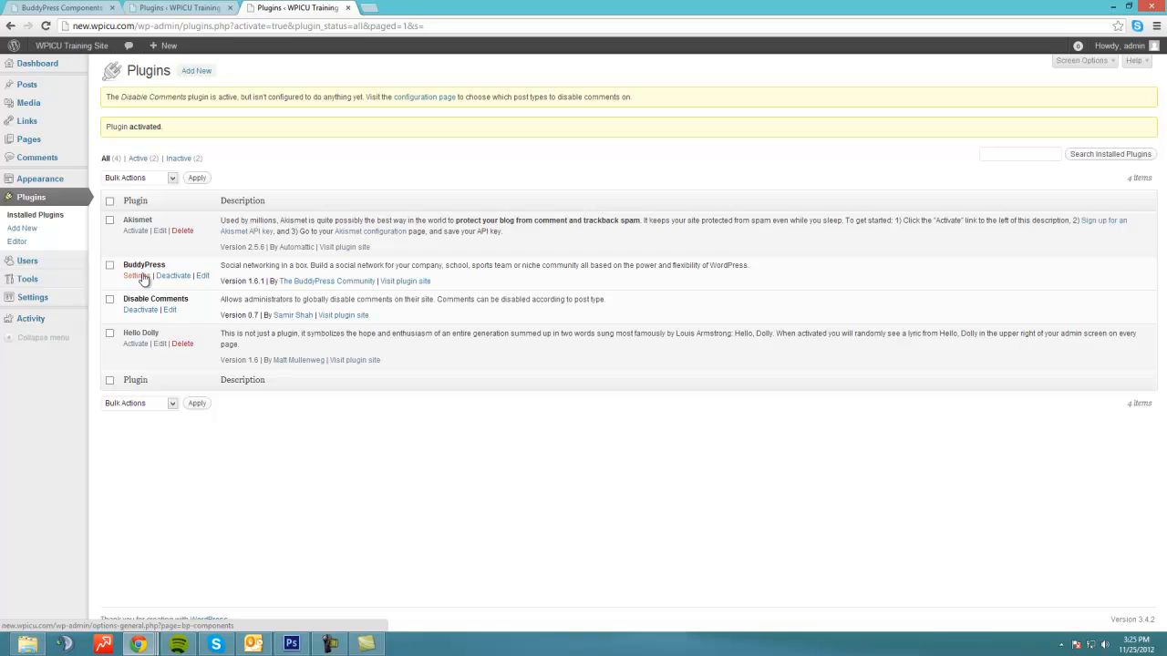
{"action": "mouse_move", "coordinate": [42, 301]}
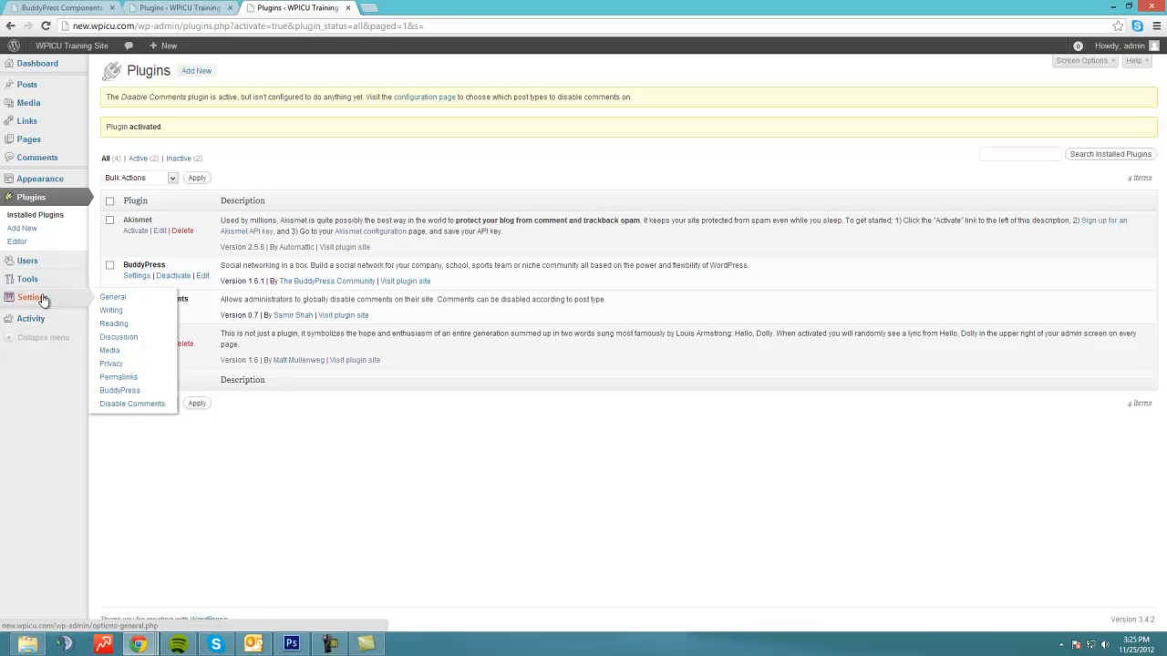
Step: In Disable Comments settings, tick Pages for globally disabled comments and update the settings
{"action": "left_click", "coordinate": [139, 405]}
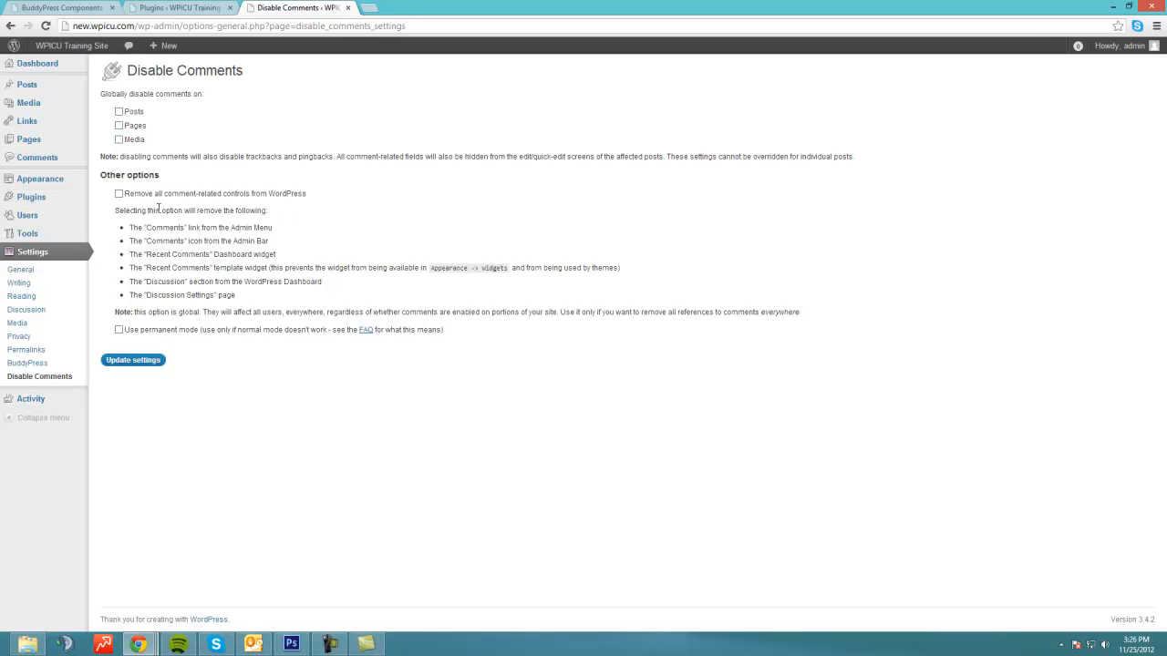
{"action": "left_click", "coordinate": [120, 112]}
{"action": "left_click", "coordinate": [136, 126]}
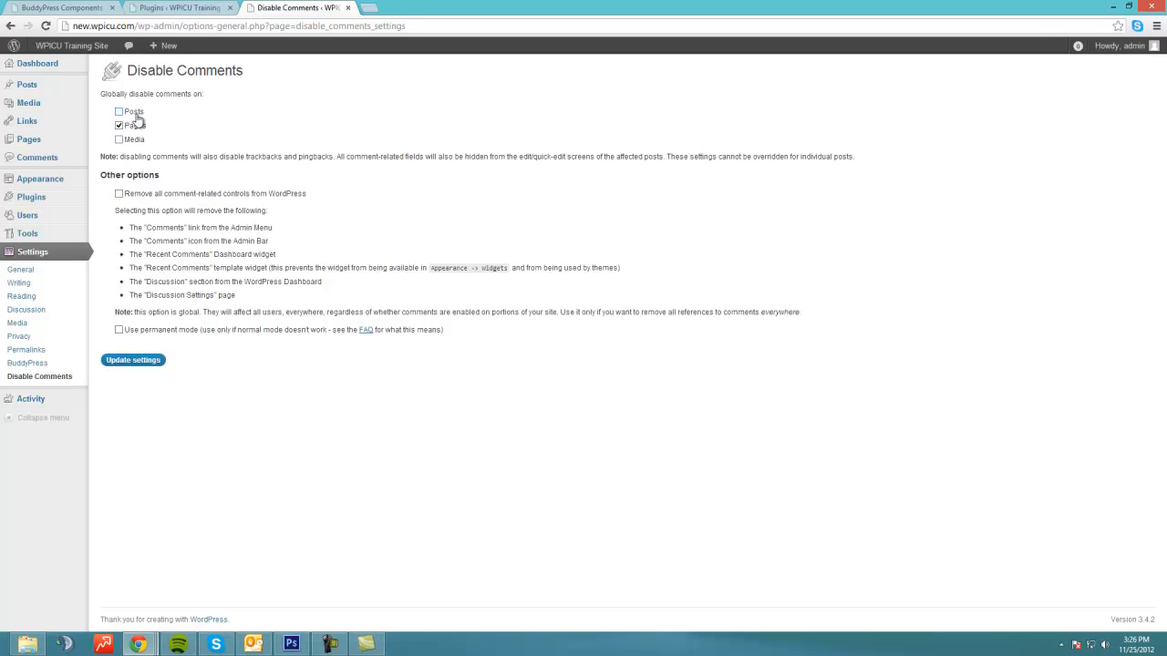
{"action": "left_click", "coordinate": [133, 360]}
{"action": "key", "text": "ctrl+shift+Tab"}
{"action": "key", "text": "ctrl+shift+Tab"}
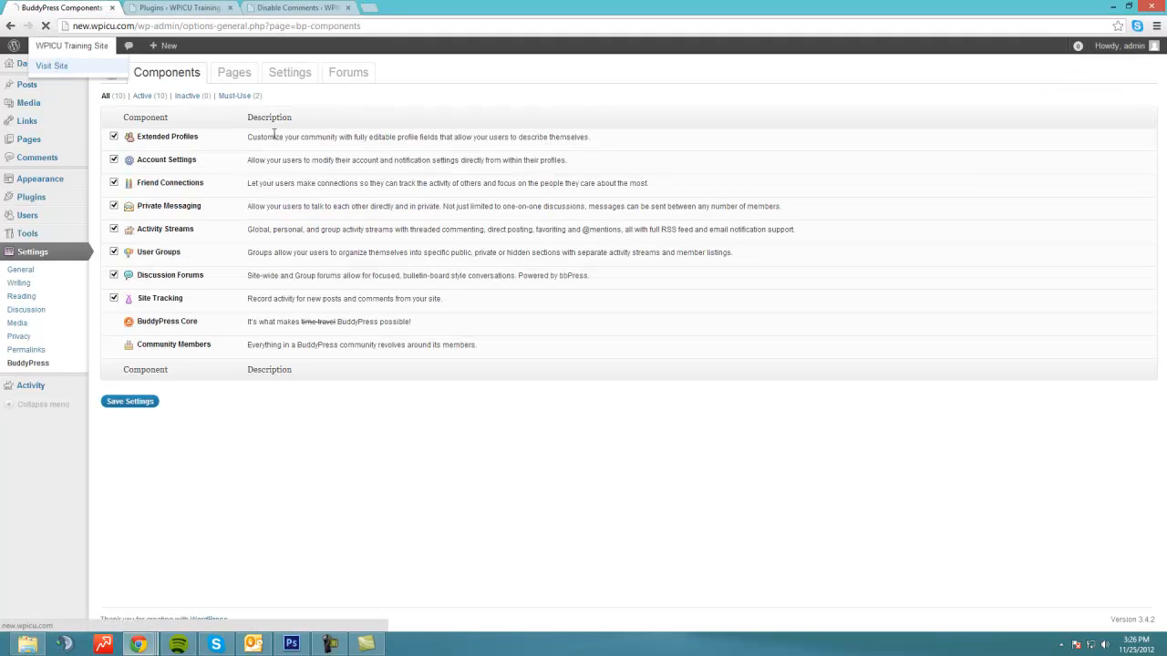
Step: Open the 'add 1' post on the live site and inspect its existing comment
{"action": "left_click", "coordinate": [53, 66]}
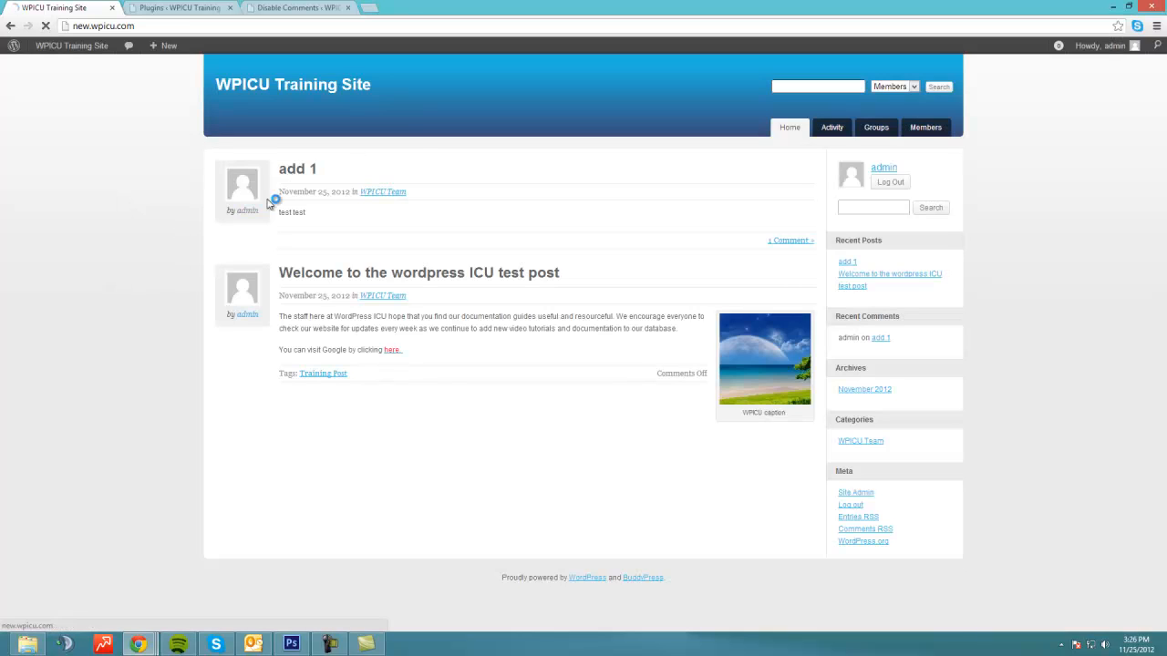
{"action": "left_click", "coordinate": [297, 169]}
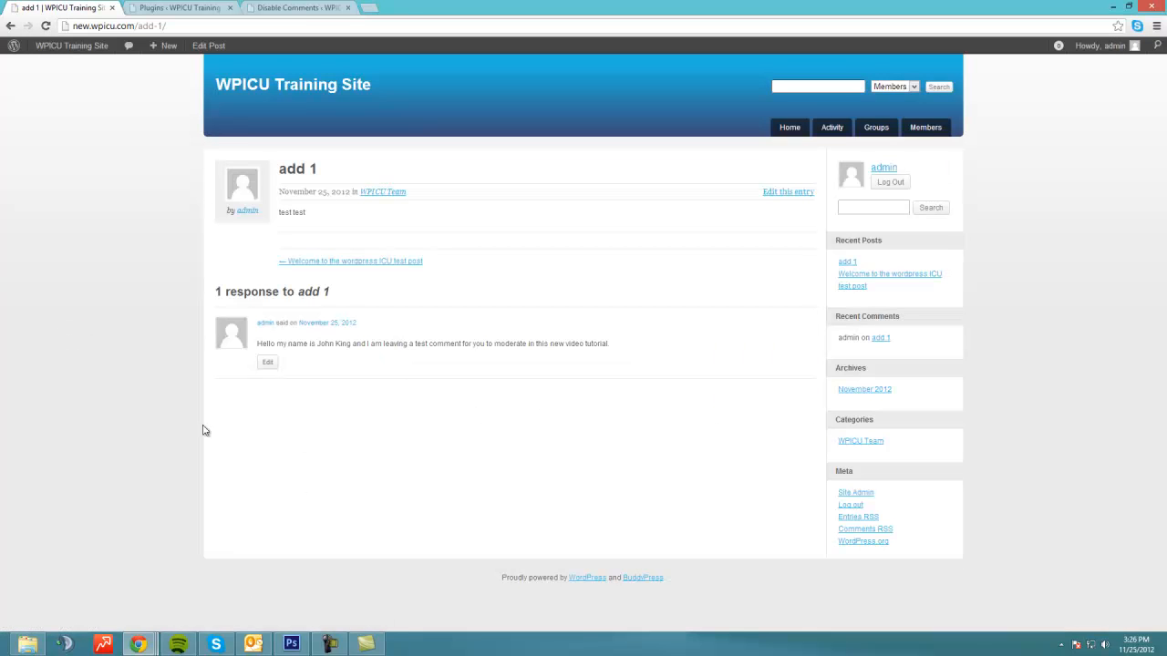
{"action": "left_click_drag", "start_coordinate": [260, 345], "coordinate": [613, 347]}
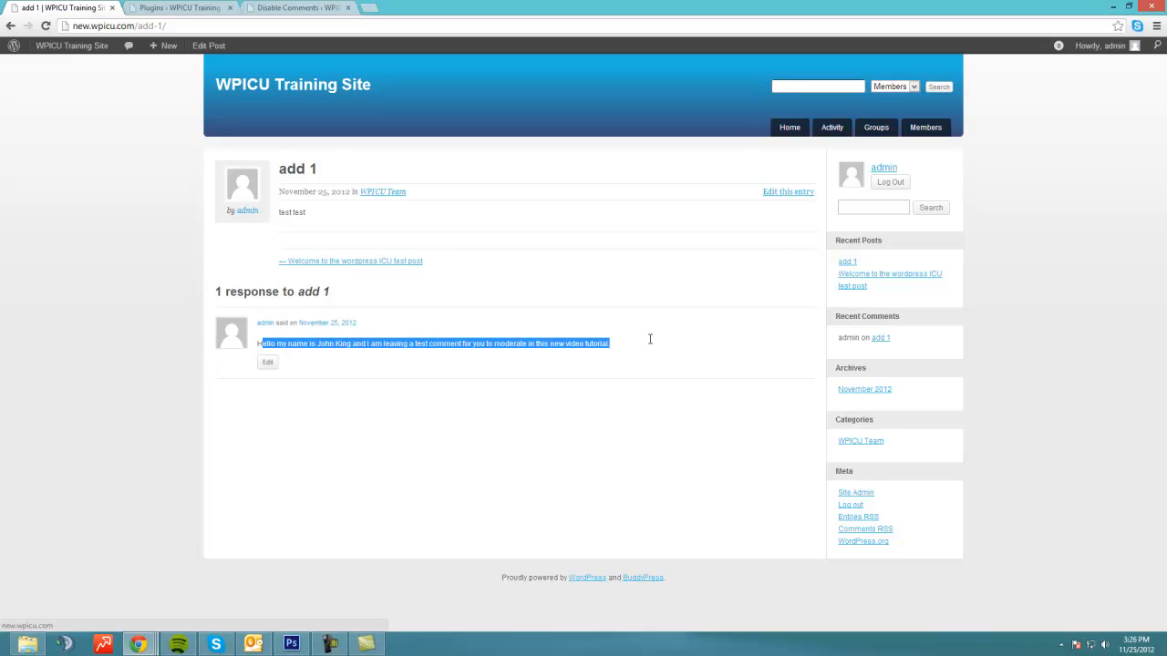
{"action": "left_click", "coordinate": [449, 439]}
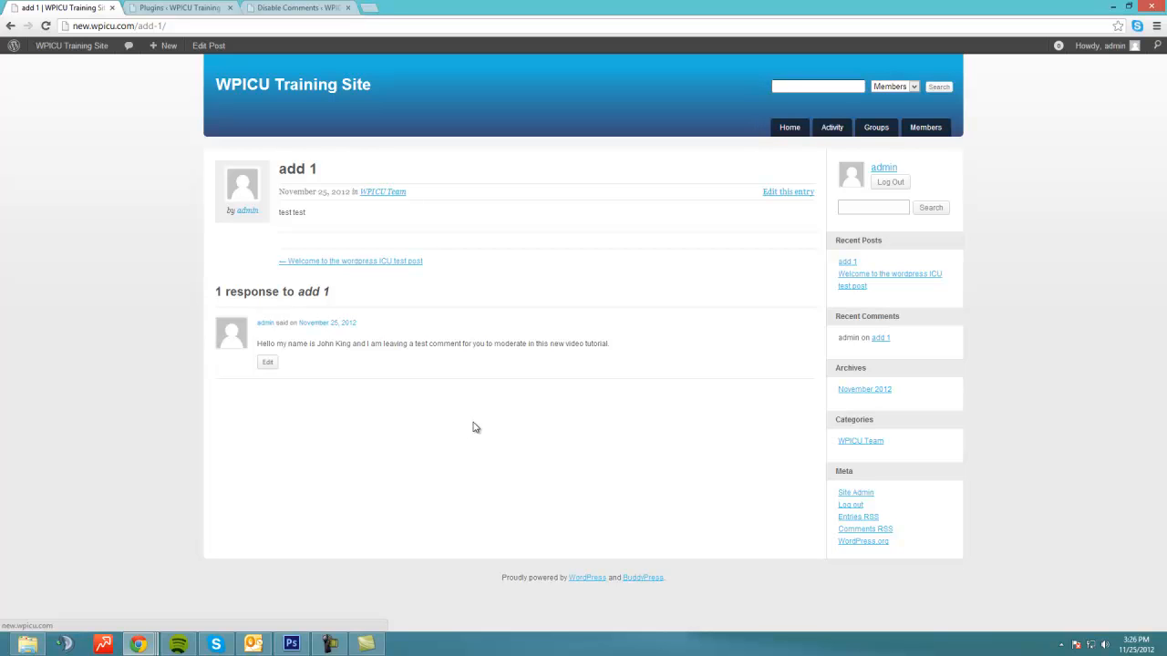
Step: Reload the Plugins list and open the Disable Comments settings page
{"action": "left_click", "coordinate": [166, 7]}
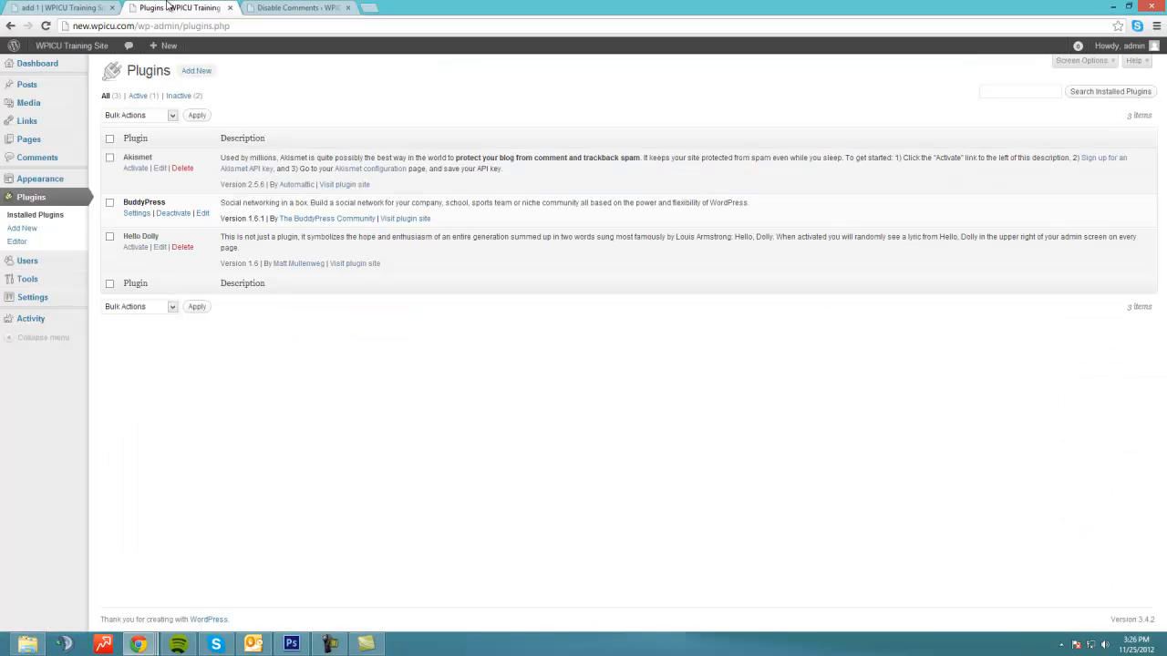
{"action": "mouse_move", "coordinate": [49, 307]}
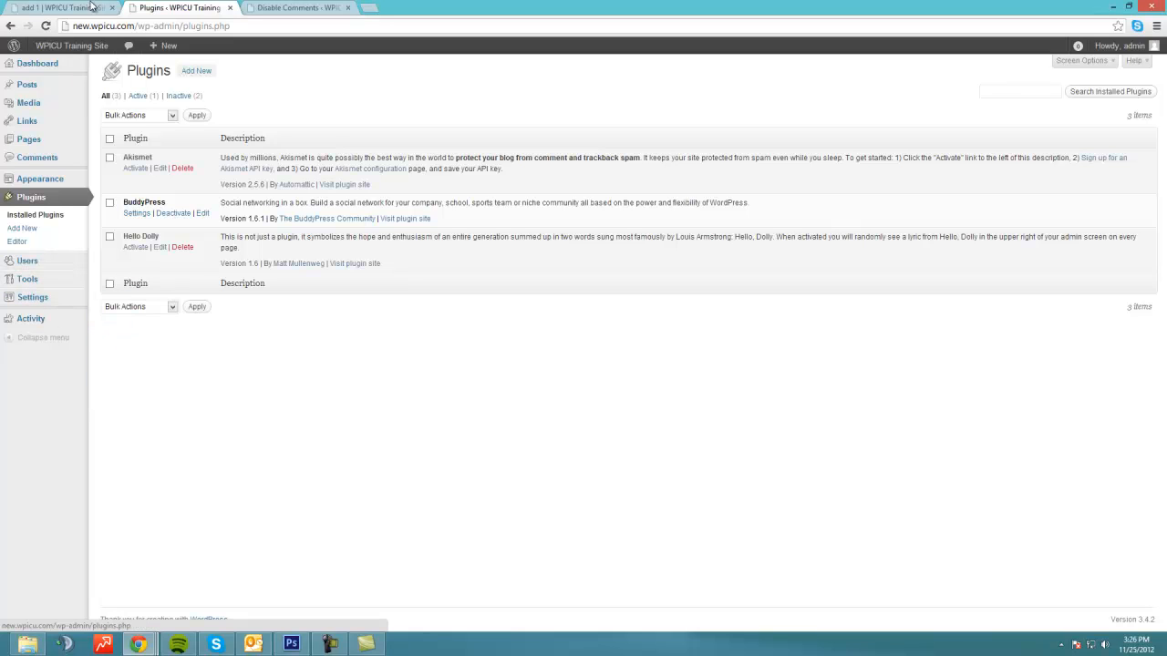
{"action": "left_click", "coordinate": [45, 26]}
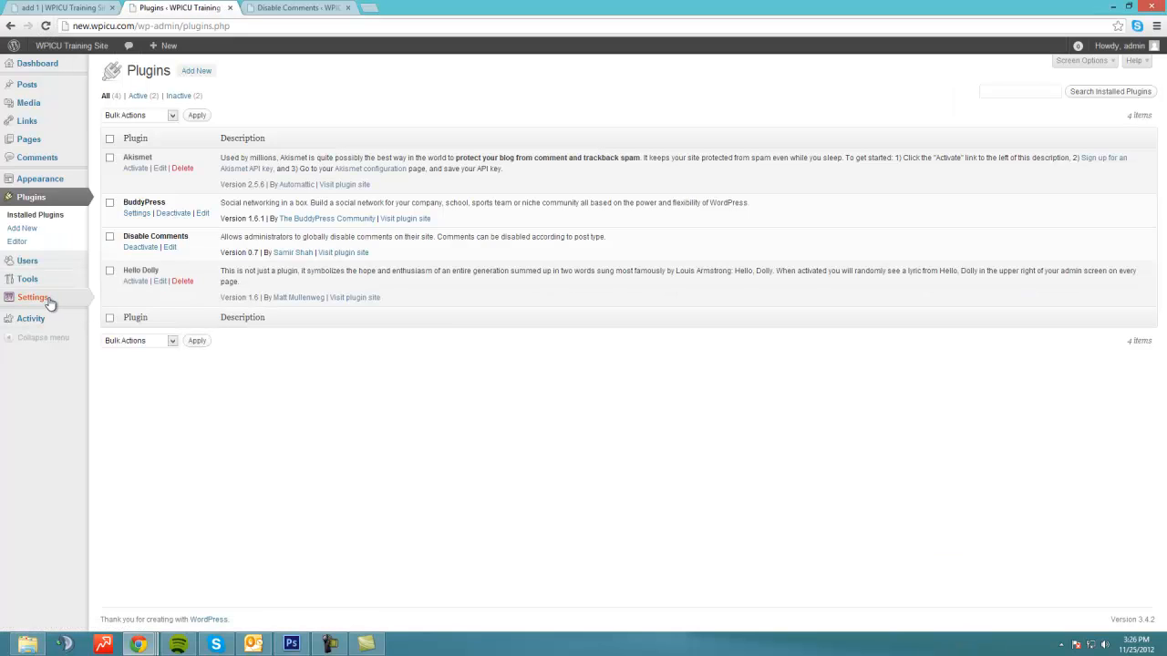
{"action": "mouse_move", "coordinate": [41, 299]}
{"action": "left_click", "coordinate": [128, 404]}
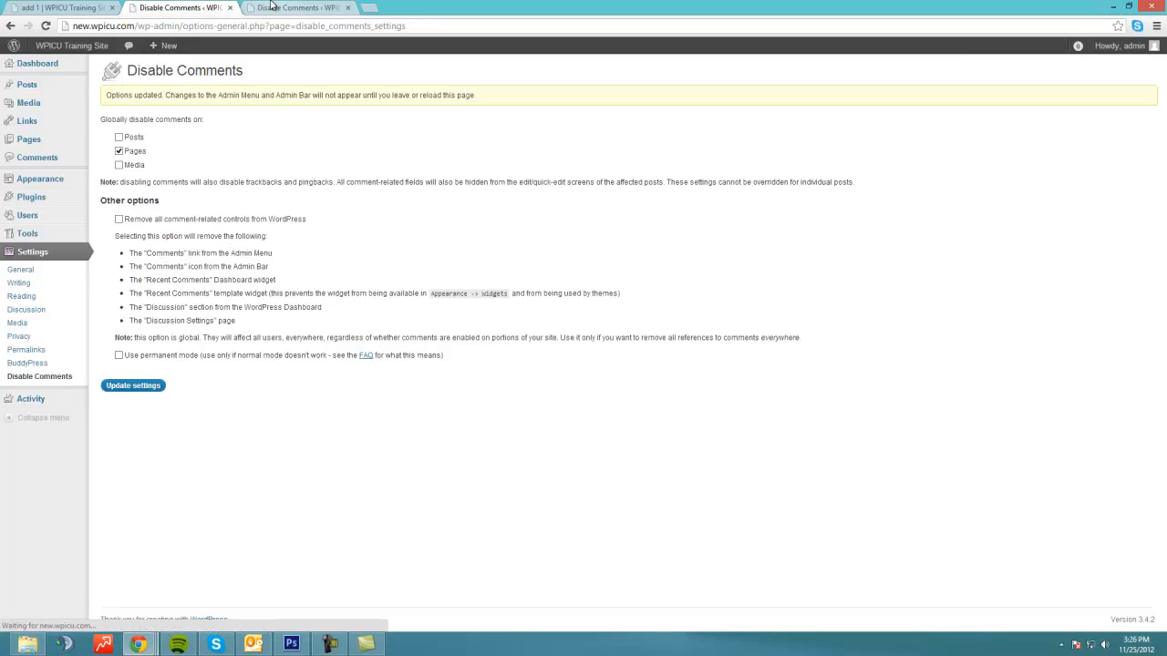
Step: Reload the 'add 1' post to check its comments, then return to the installed Plugins list
{"action": "left_click", "coordinate": [76, 9]}
{"action": "left_click", "coordinate": [46, 26]}
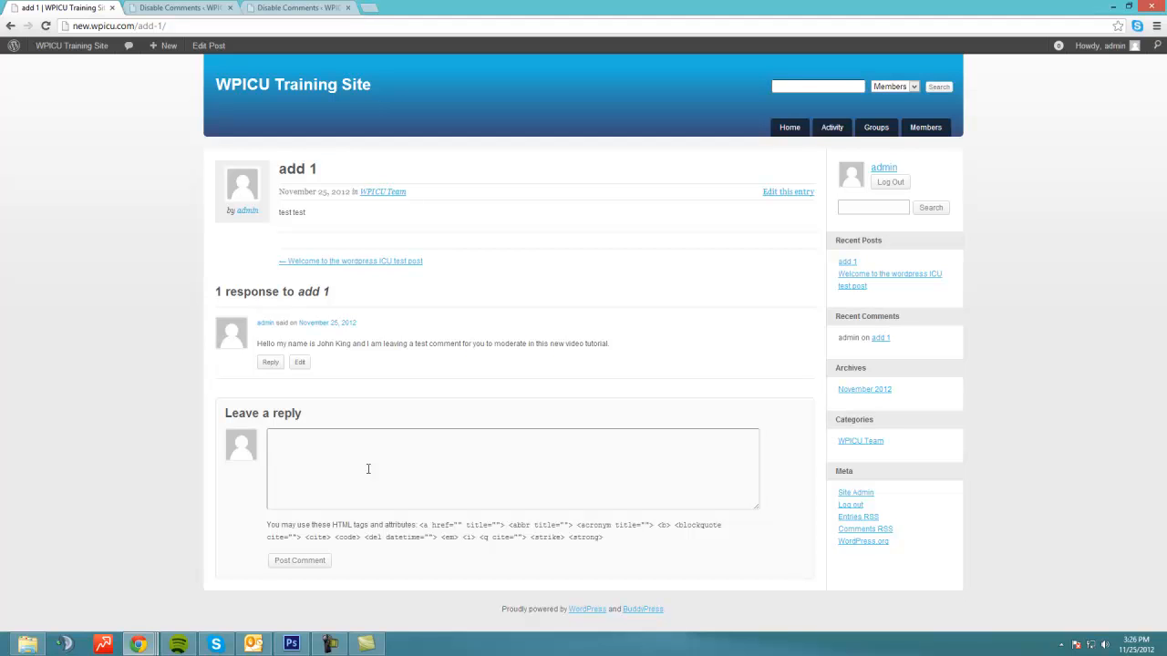
{"action": "left_click", "coordinate": [144, 7]}
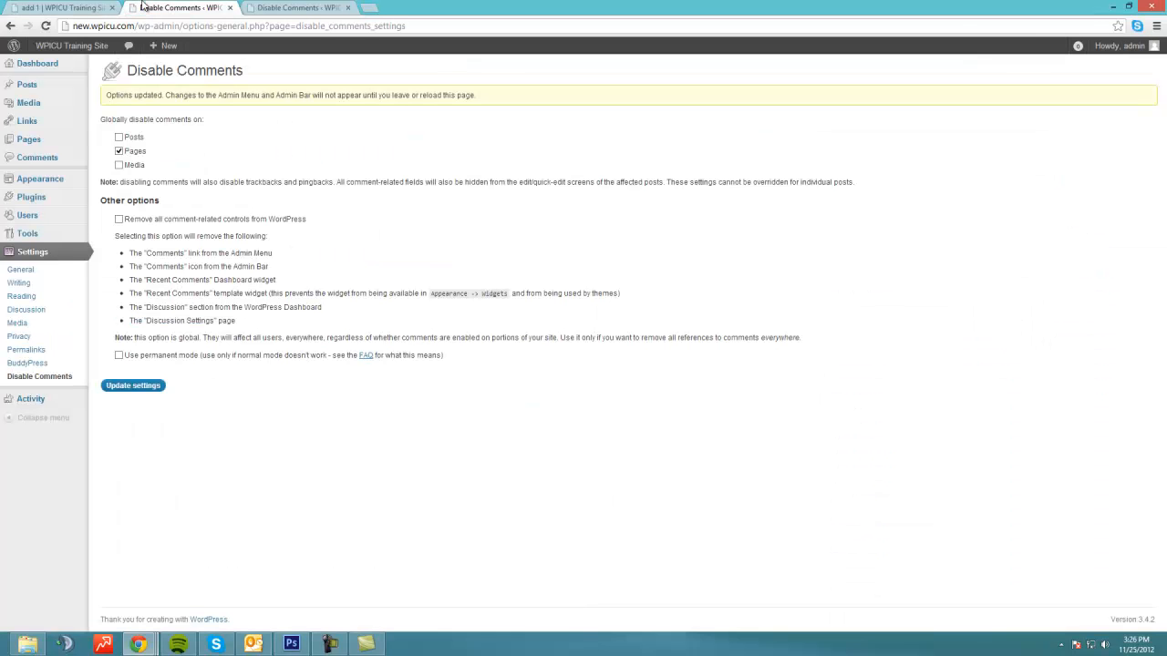
{"action": "left_click", "coordinate": [31, 197]}
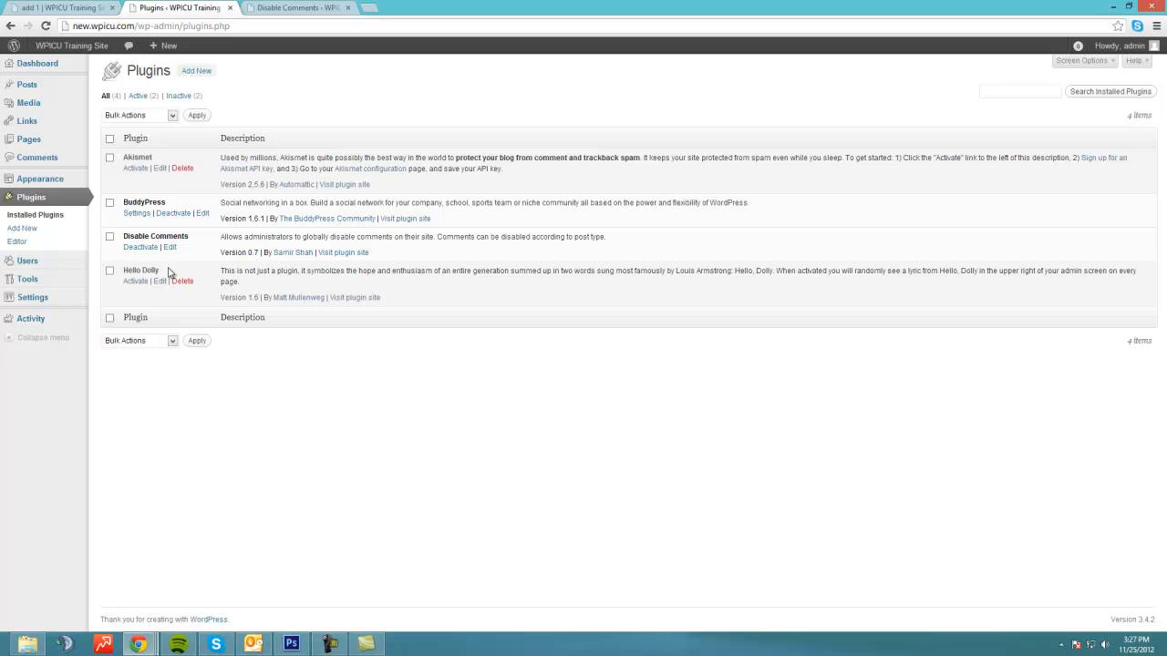
Step: Deactivate the Disable Comments and BuddyPress plugins
{"action": "left_click", "coordinate": [140, 247]}
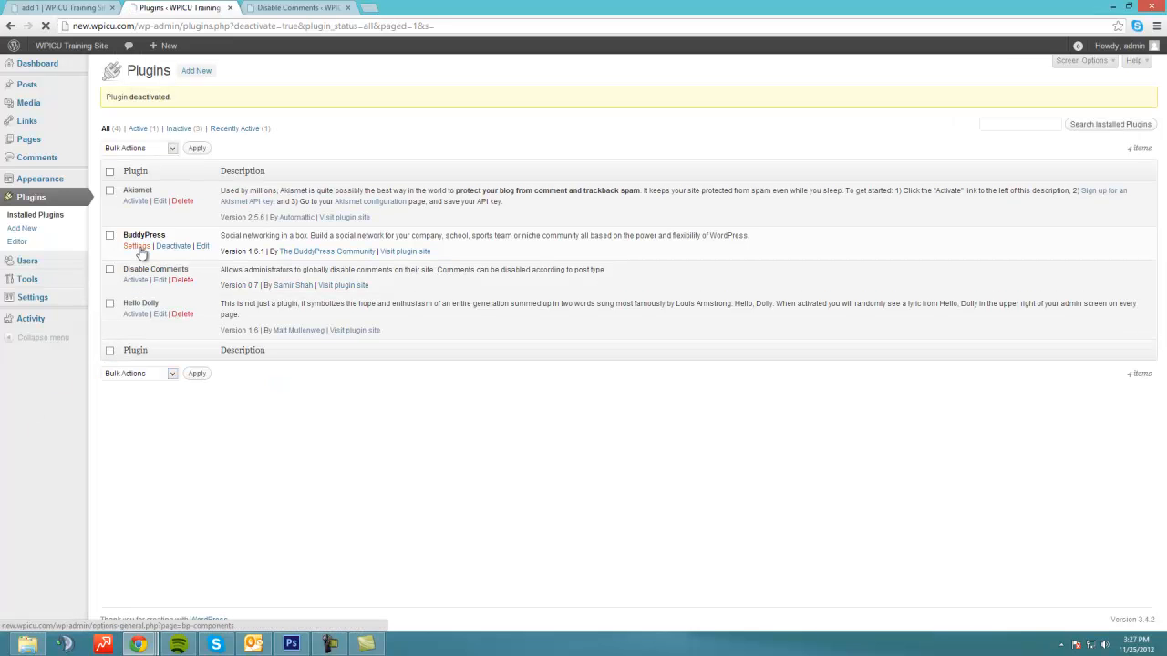
{"action": "left_click", "coordinate": [137, 247]}
{"action": "left_click", "coordinate": [13, 26]}
{"action": "left_click", "coordinate": [173, 246]}
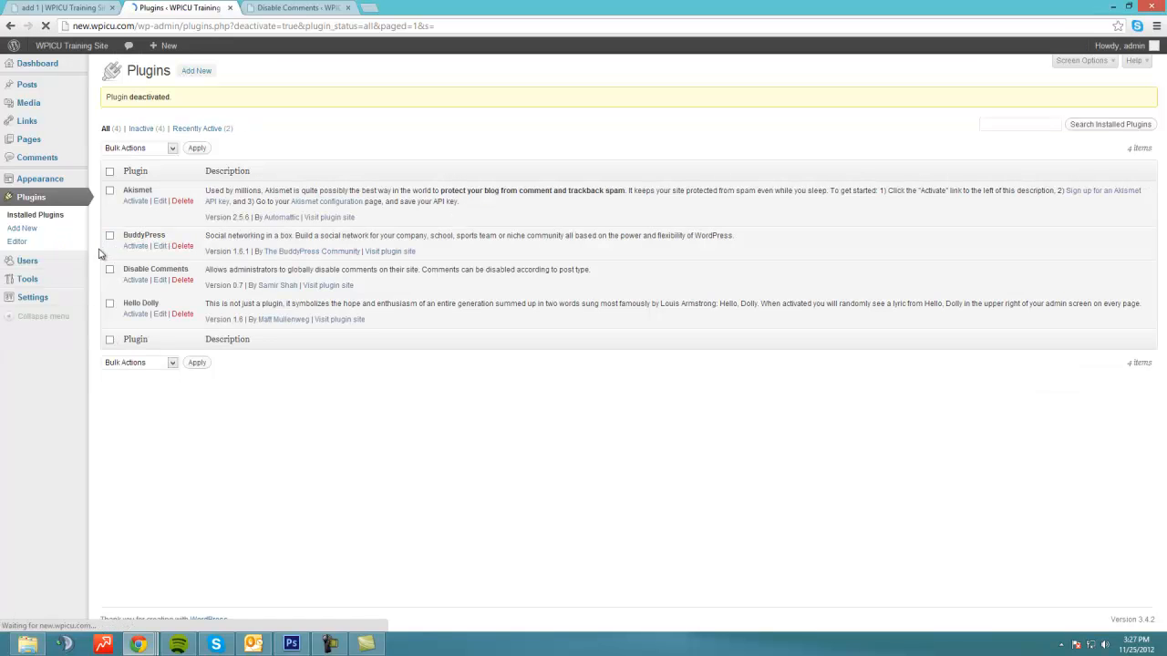
Step: Select BuddyPress and Disable Comments and apply the Delete bulk action to both
{"action": "left_click", "coordinate": [110, 236]}
{"action": "left_click", "coordinate": [109, 270]}
{"action": "left_click", "coordinate": [136, 148]}
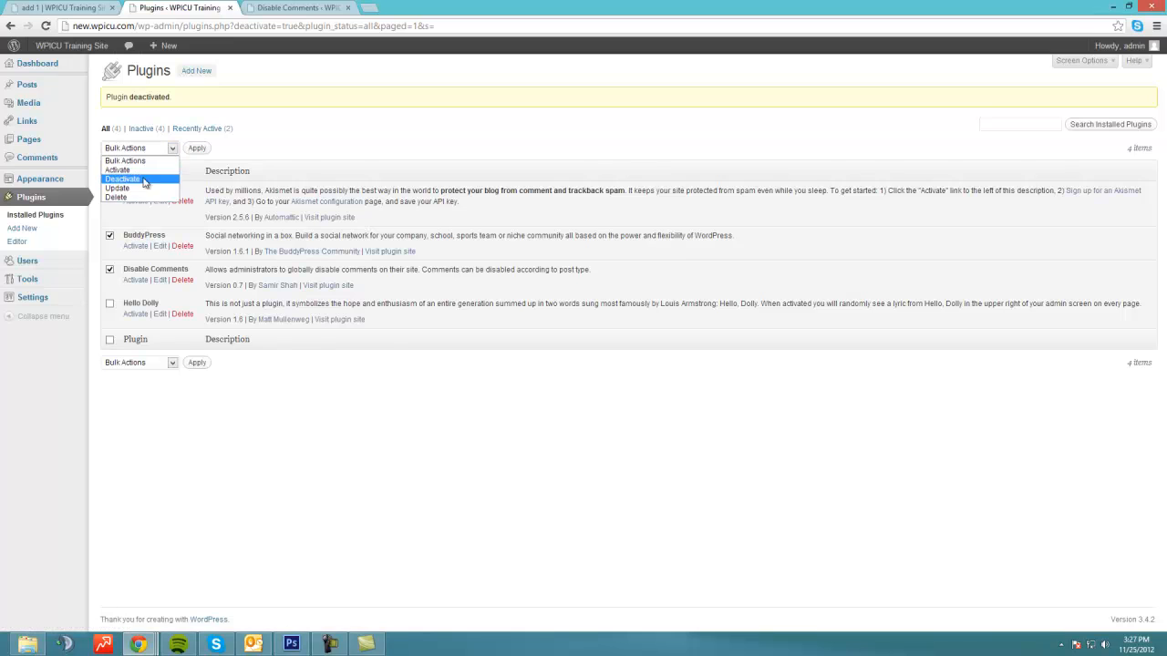
{"action": "left_click", "coordinate": [123, 198]}
{"action": "left_click", "coordinate": [197, 148]}
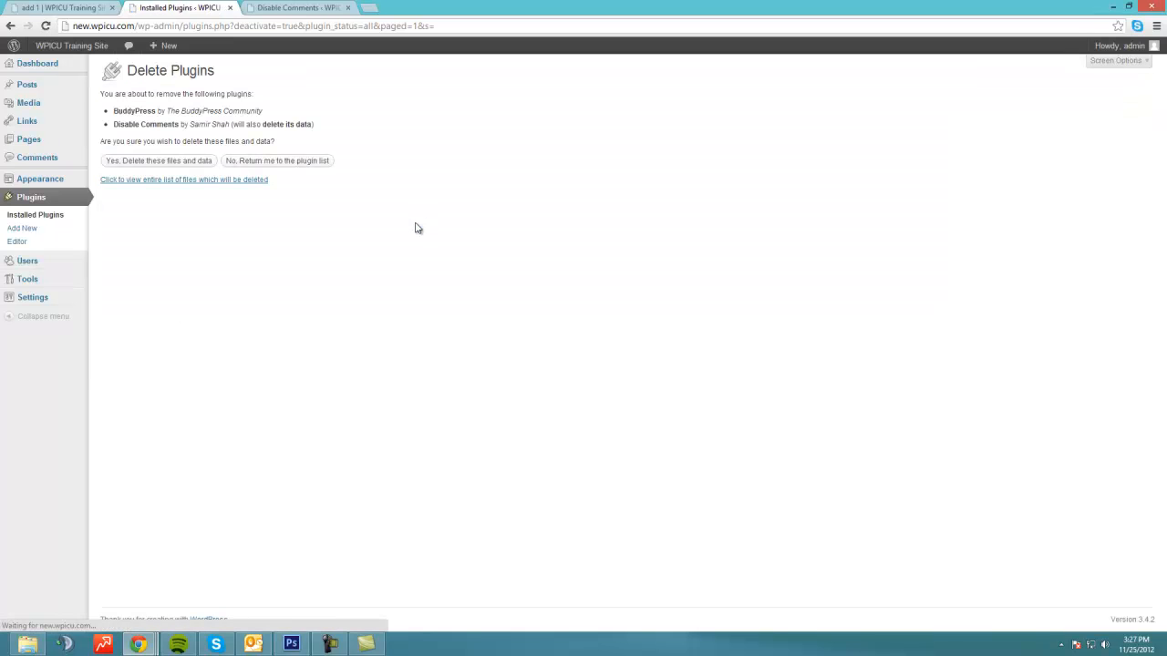